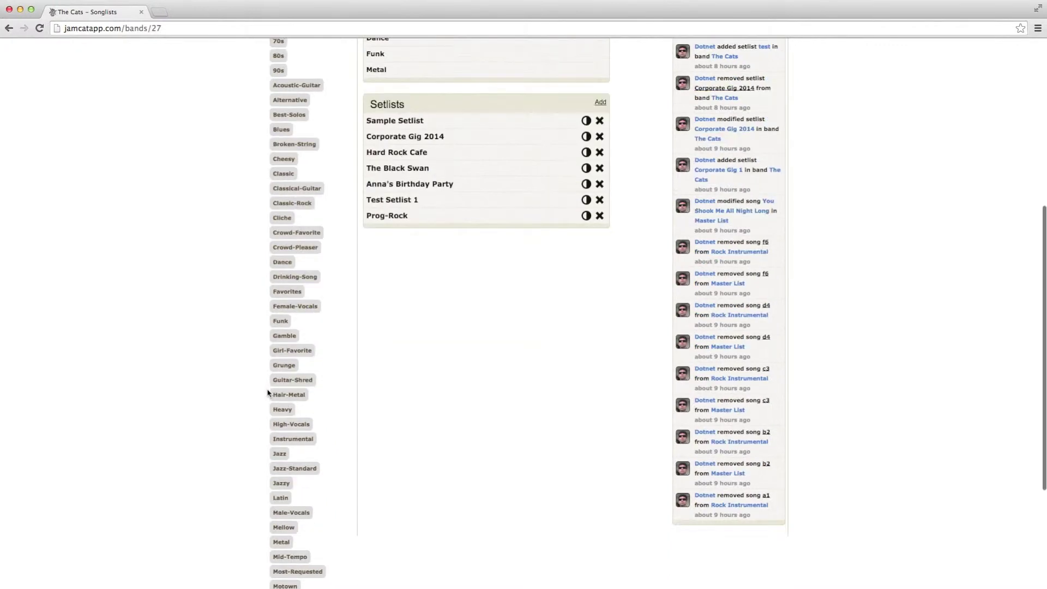
Step: Create a setlist named Corporate Gig 1 for 29 November 2014 at 19:00, with Monte Carlo Markham as its location
scroll(267, 393, "up", 6)
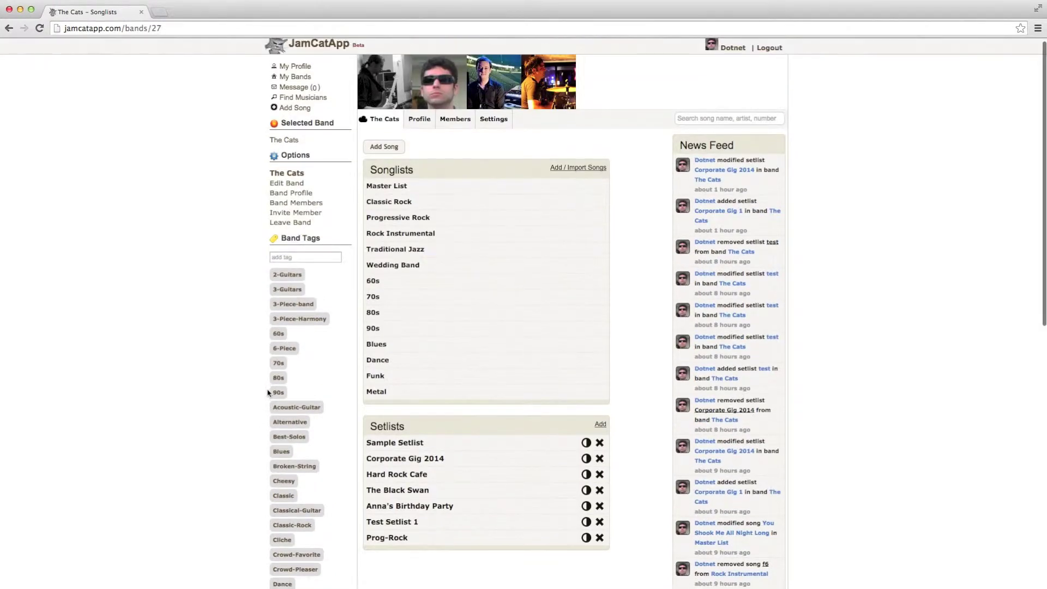
scroll(514, 510, "down", 2)
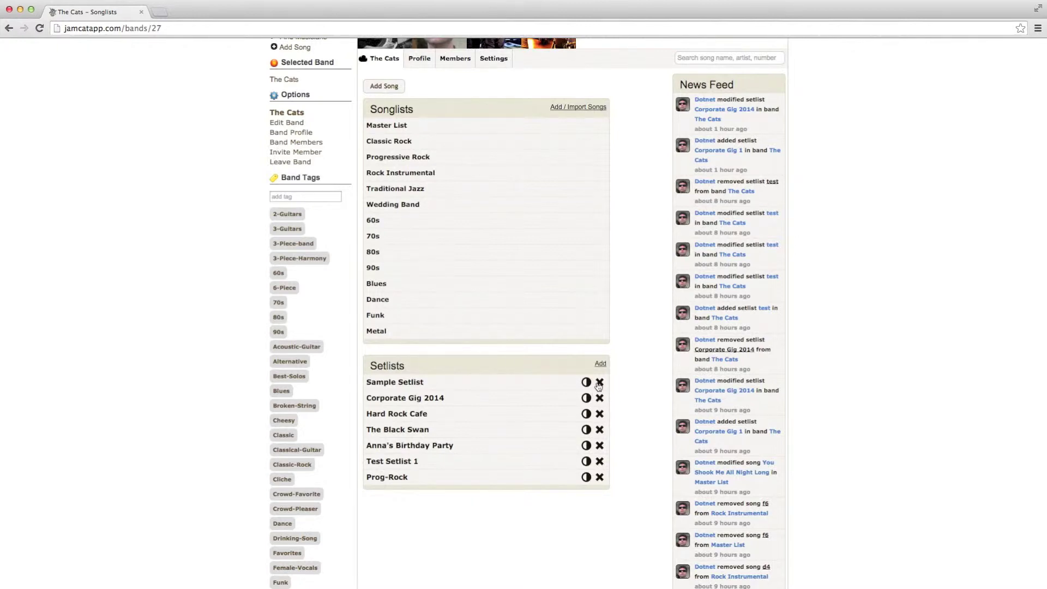
left_click(600, 364)
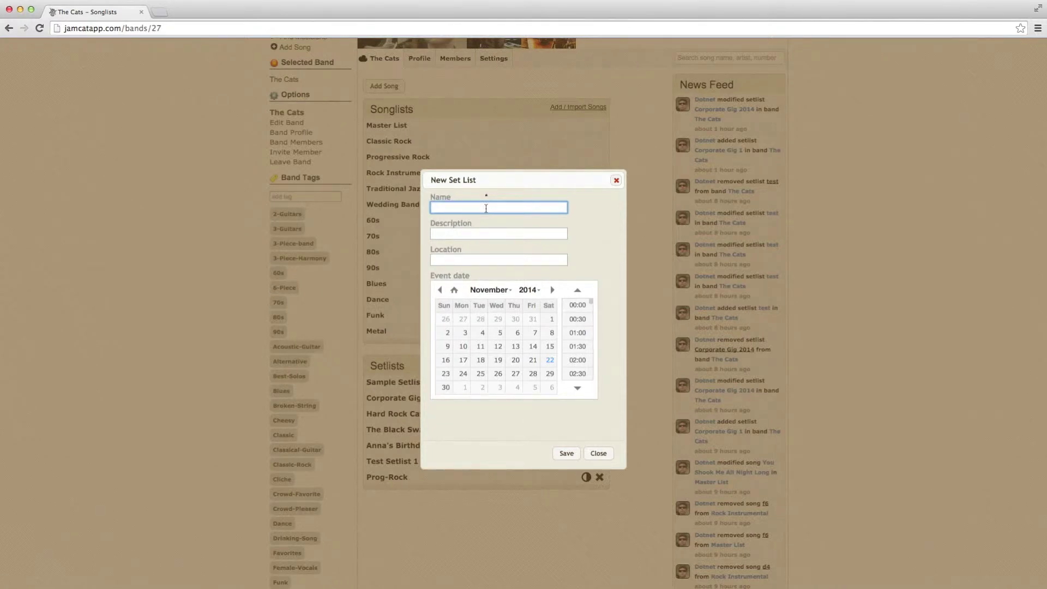
type("Corporate Gig 1")
left_click(550, 375)
scroll(586, 373, "down", 10)
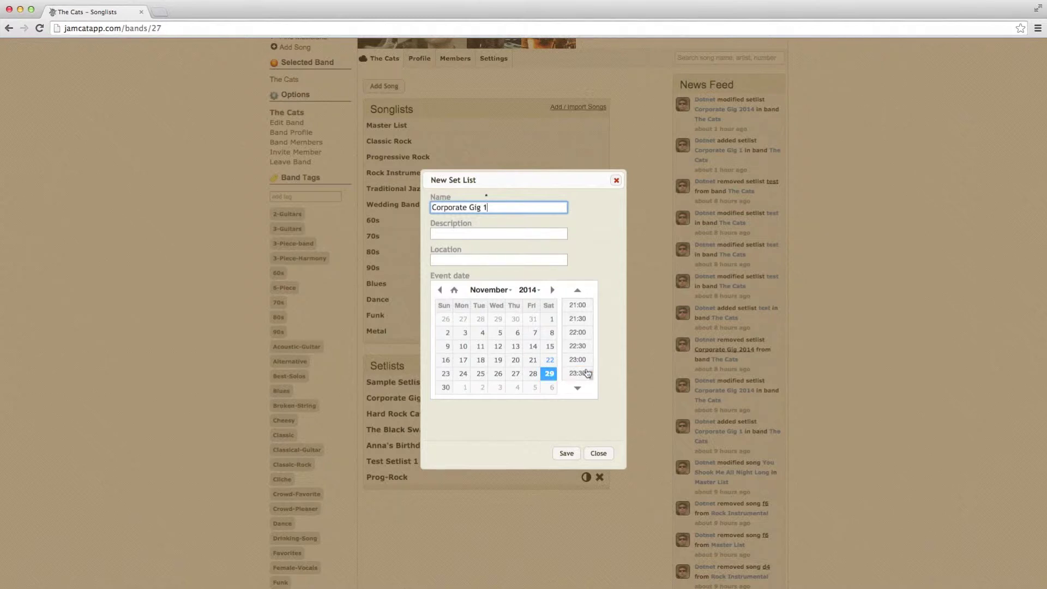
scroll(593, 312, "up", 1)
left_click(583, 309)
left_click(451, 259)
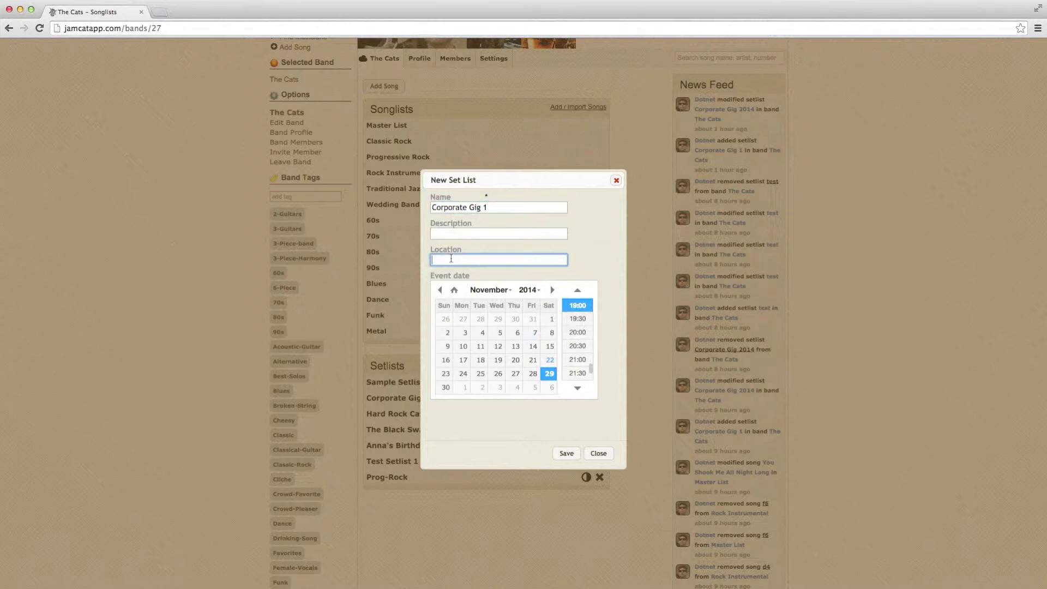
type("Monte Carlo Markham")
left_click(567, 453)
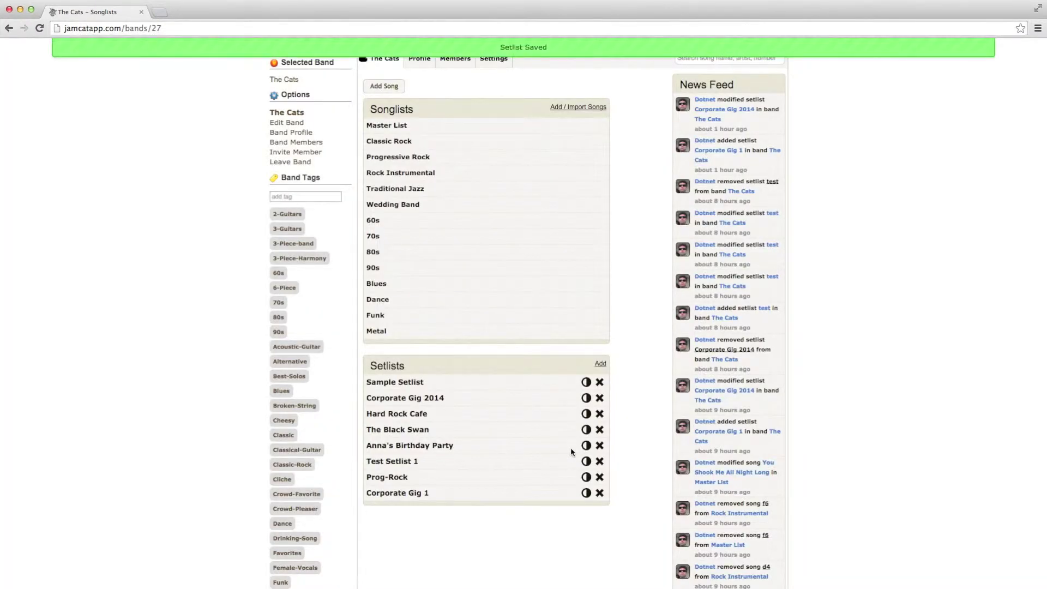
Step: Open the Corporate Gig 1 setlist and rename it Corporate Gig 2014
left_click(477, 494)
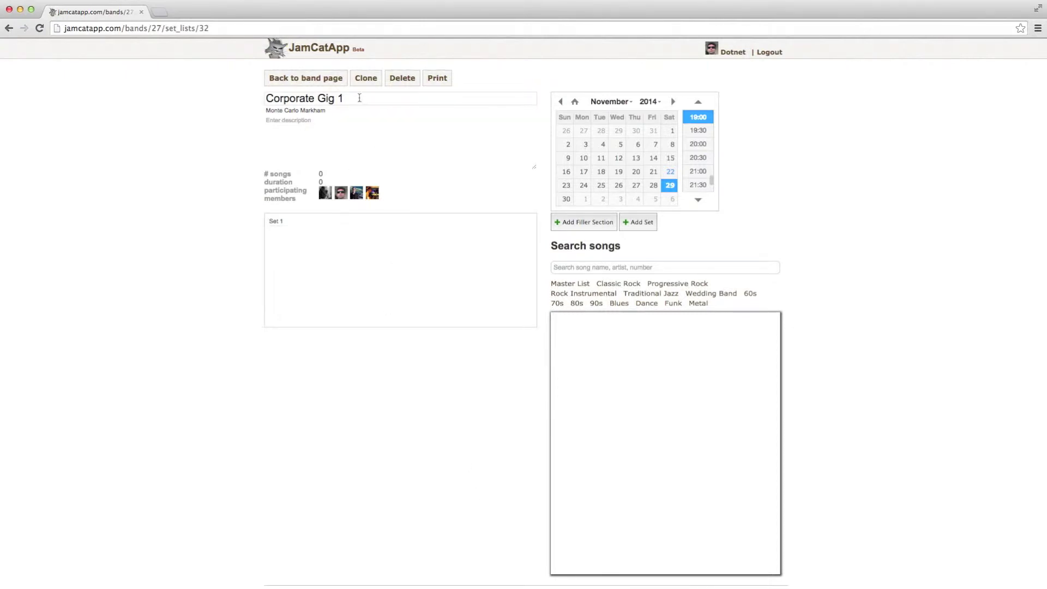
key("BackSpace")
type("2014")
left_click(336, 143)
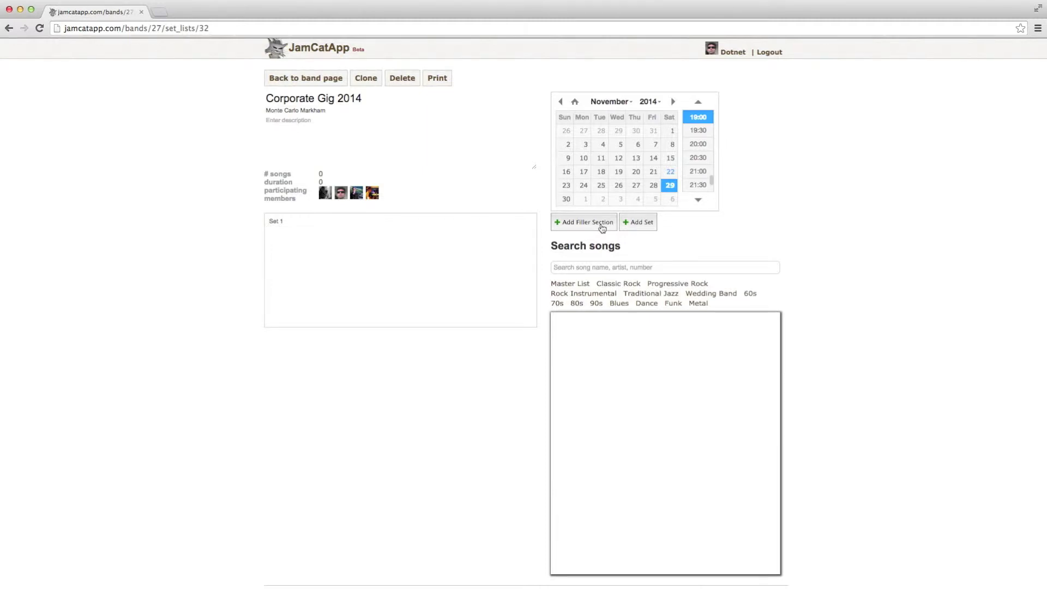
Step: Add a filler section after the first set and clear the first set's name
left_click(604, 227)
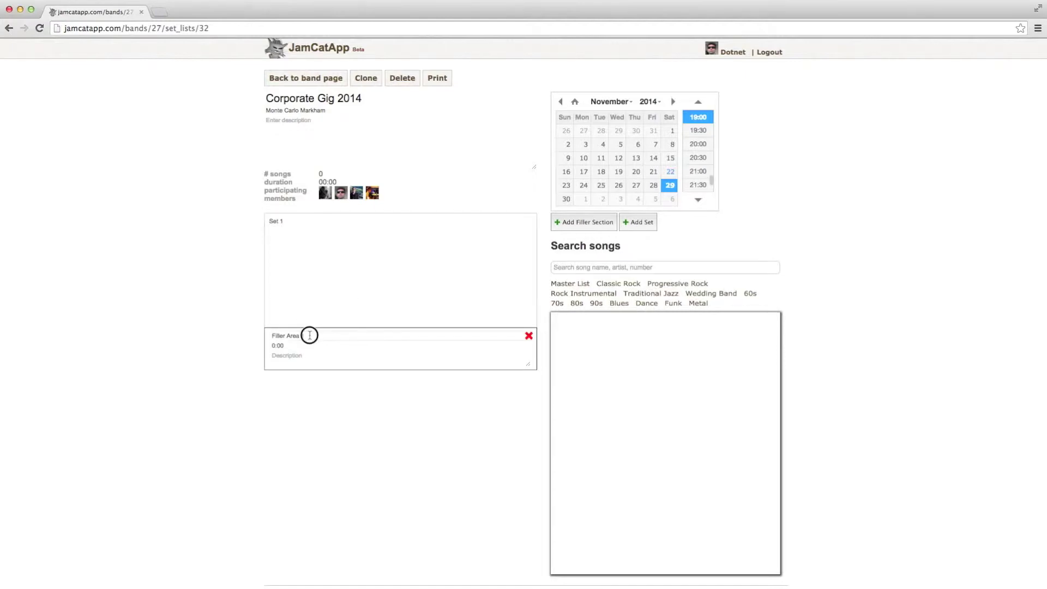
left_click(301, 221)
left_click_drag(301, 220, 264, 224)
key("BackSpace")
Step: Name the filler section Speeches and set its duration to 30:00
left_click(307, 335)
left_click_drag(315, 336, 264, 336)
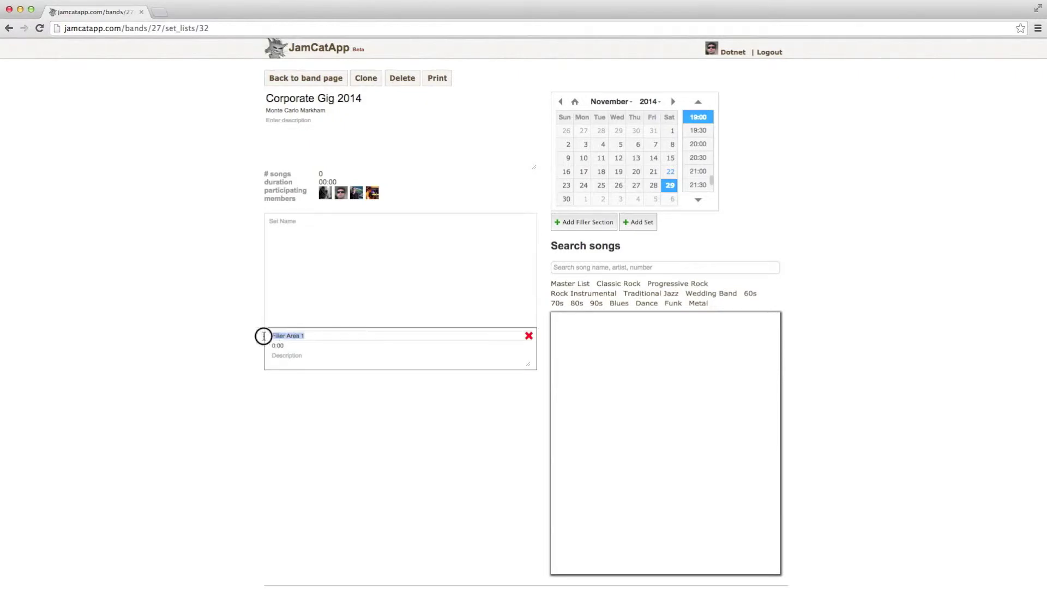
type("Speeches")
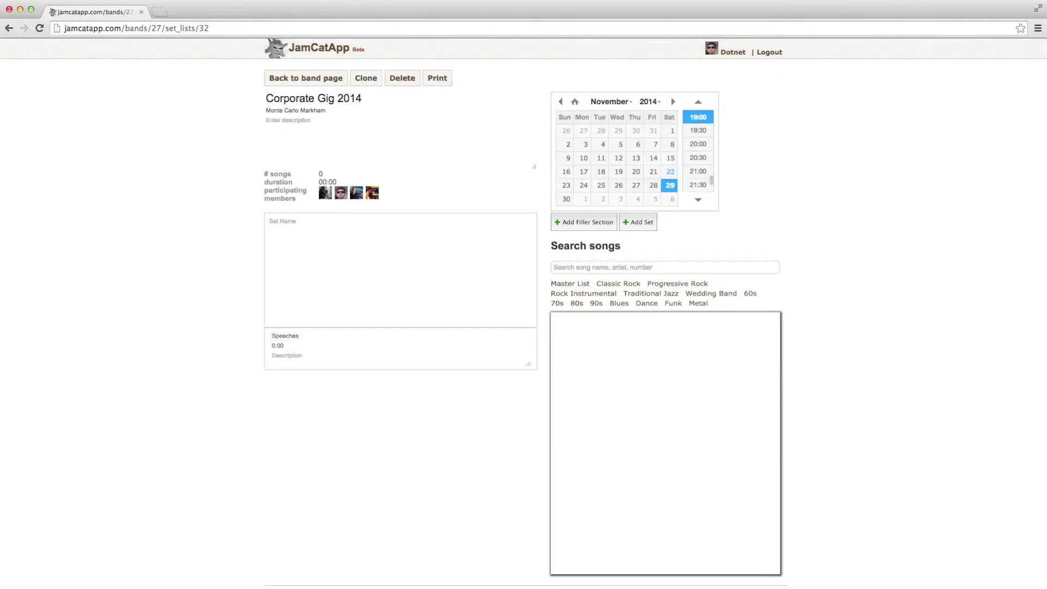
left_click(289, 346)
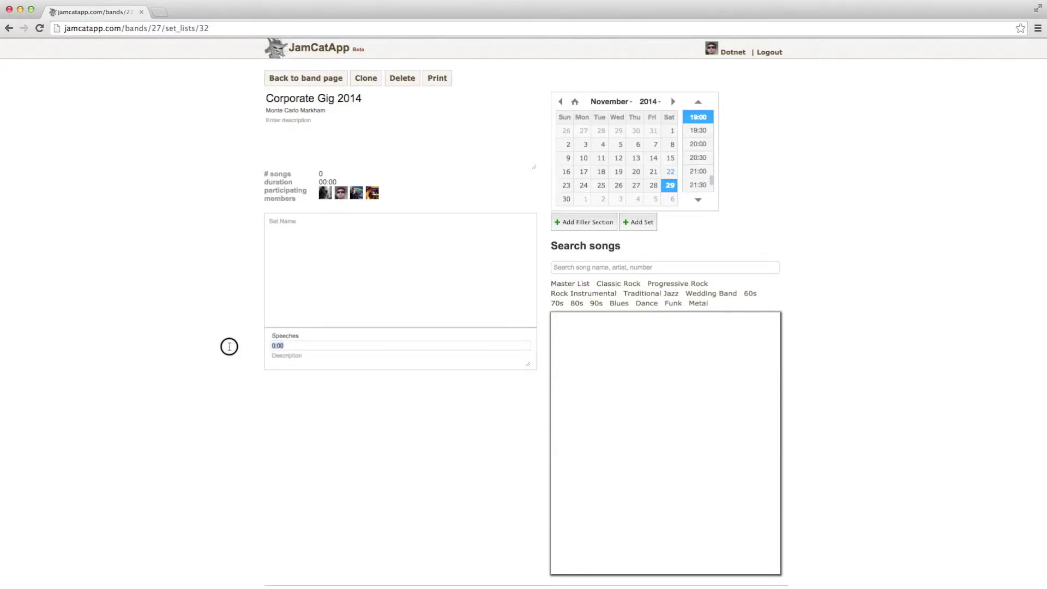
type("3")
key("Return")
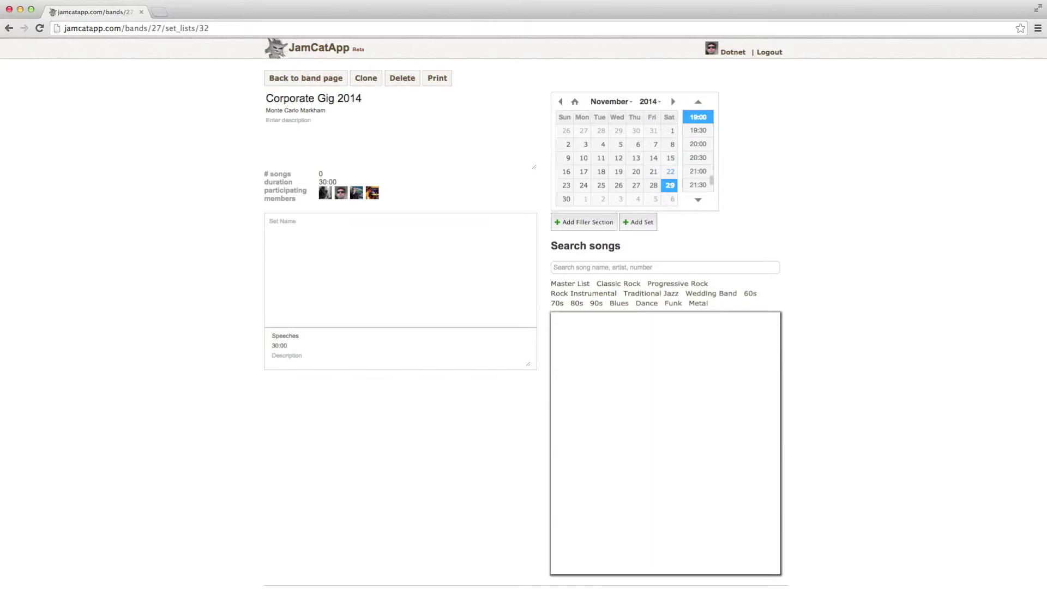
Step: Add a second set after the Speeches section and name it Broken The Ice
left_click(632, 223)
left_click_drag(289, 376, 268, 376)
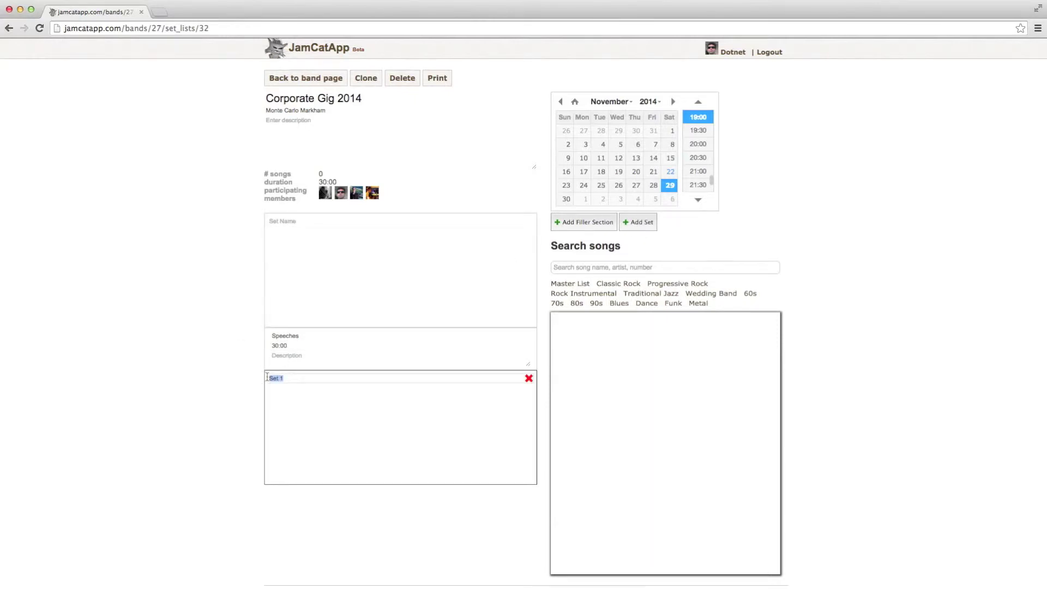
type("Broken The Ice")
key("Return")
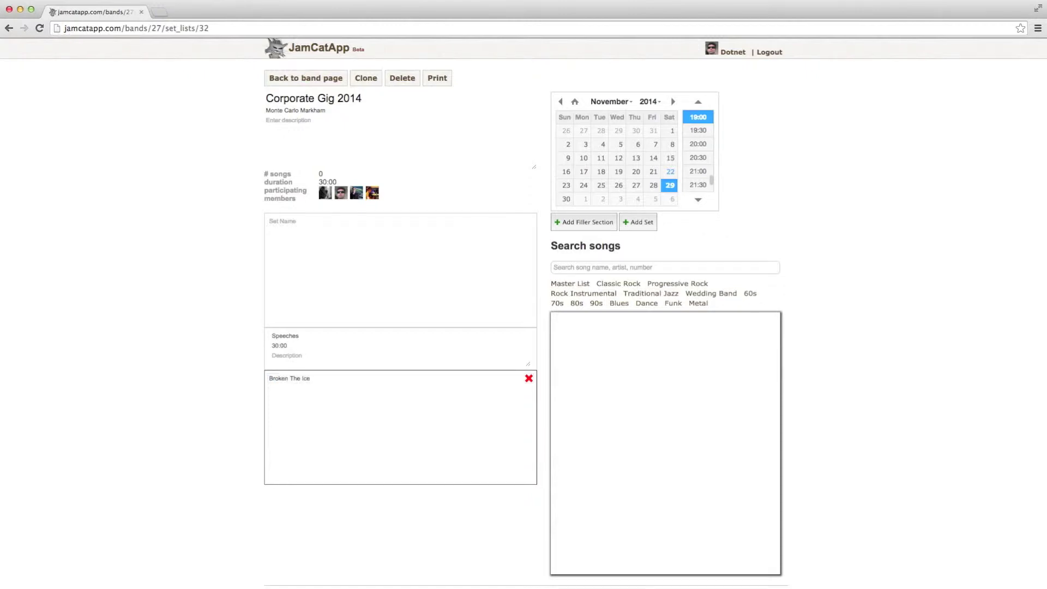
Step: Add a filler section after Broken The Ice, named Prizes, with a duration of 30:00
left_click(601, 224)
left_click_drag(324, 493, 267, 492)
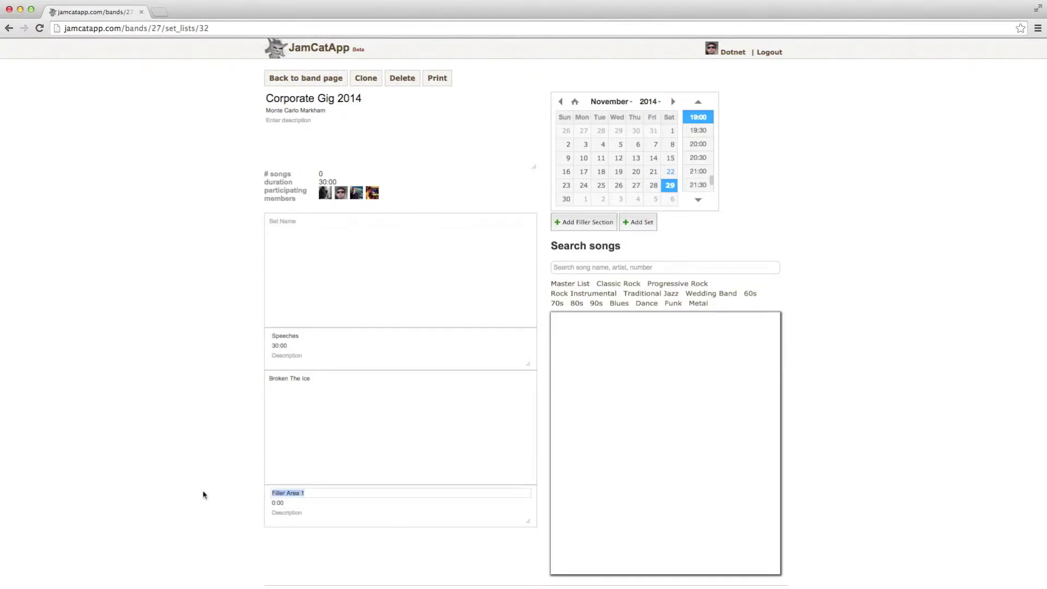
type("Prizes")
key("Tab")
type("30")
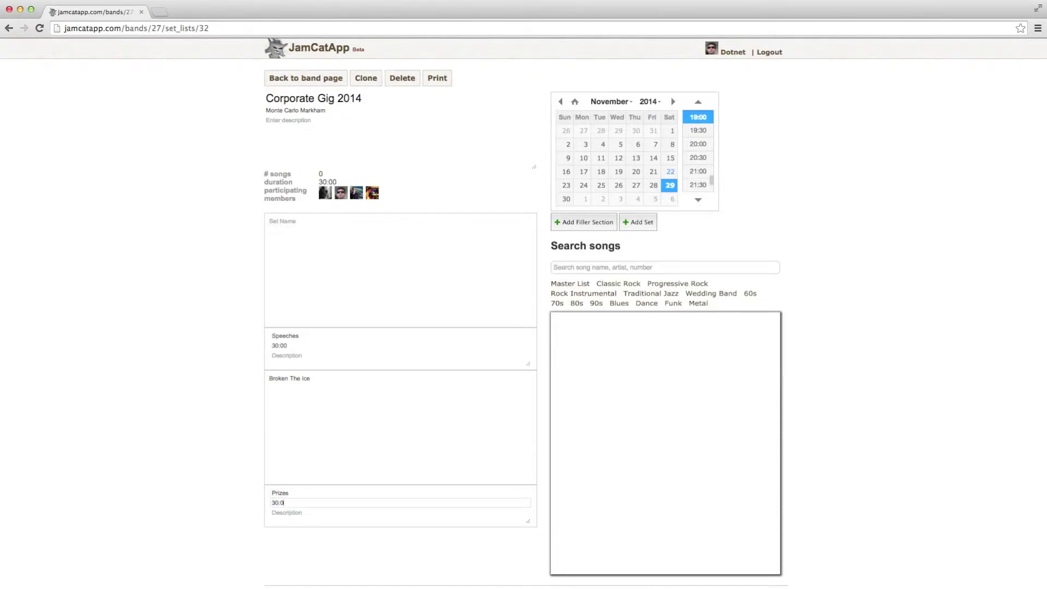
key("Tab")
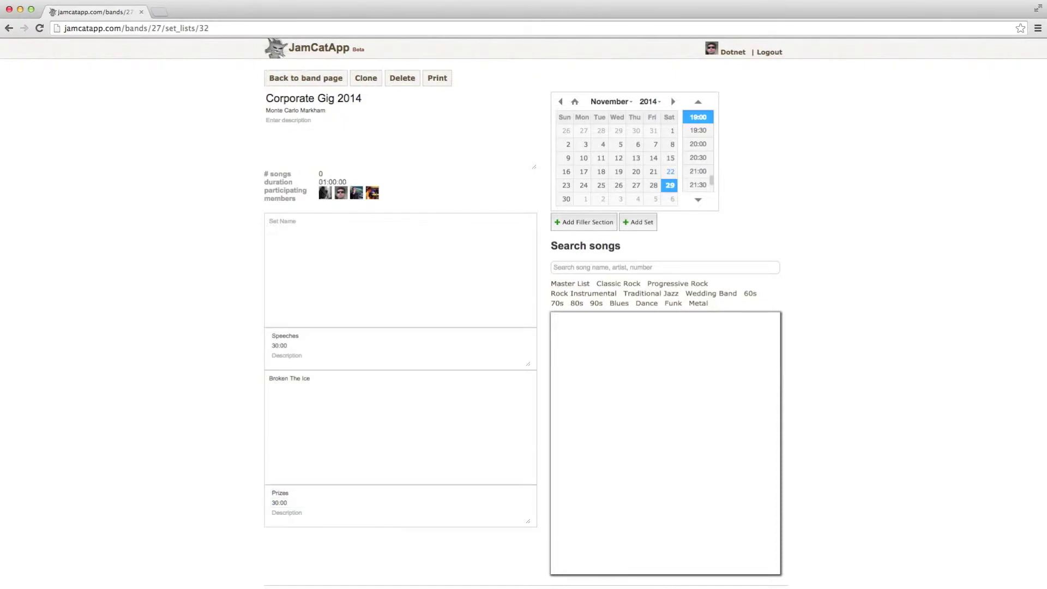
Step: Add a third set after the Prizes section and name it Drunken Party
left_click(637, 224)
scroll(335, 444, "down", 2)
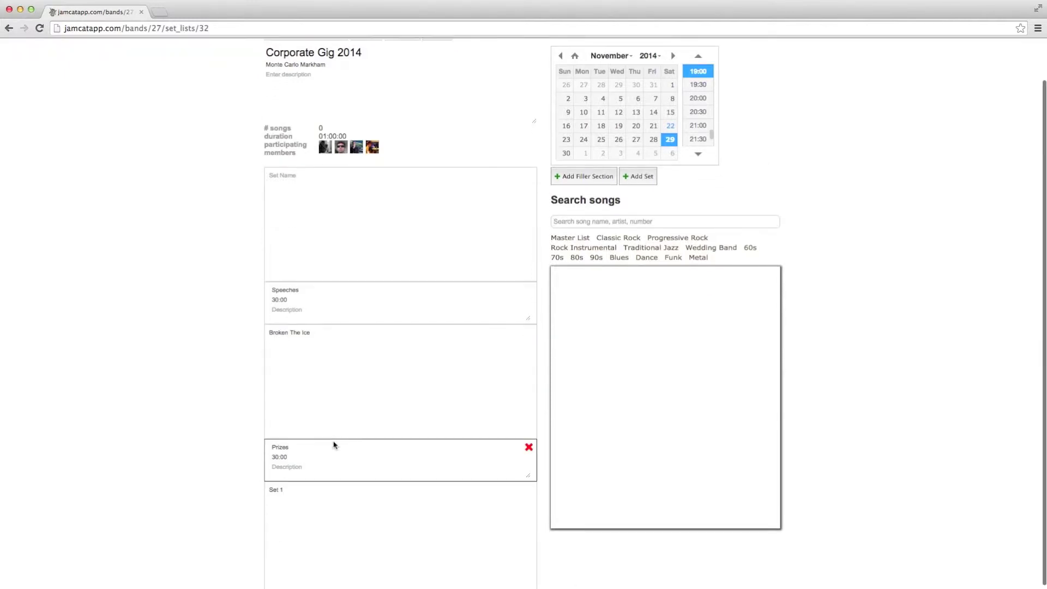
triple_click(299, 489)
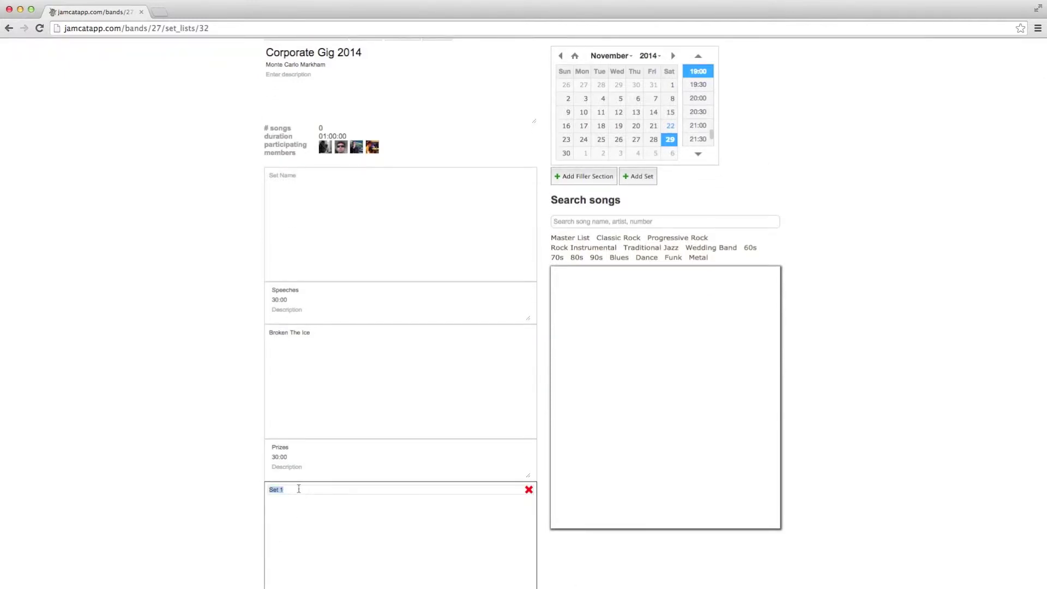
type("Drunken Party")
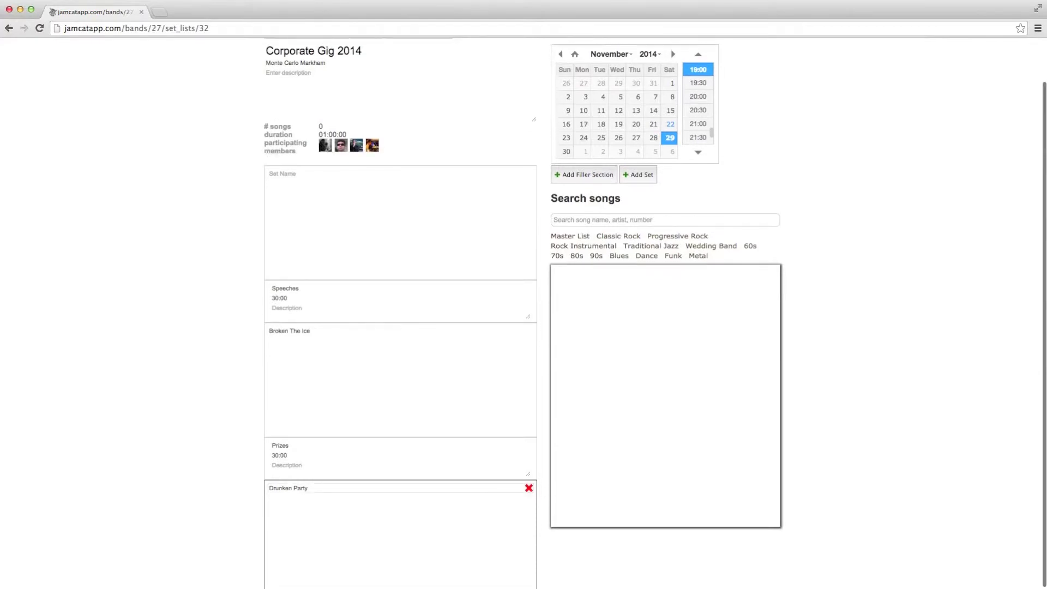
Step: Add Autumn Leaves, Damage Control, Manhattan, Stella by Starlight and American Girl from the Master List to the first set
scroll(325, 486, "up", 2)
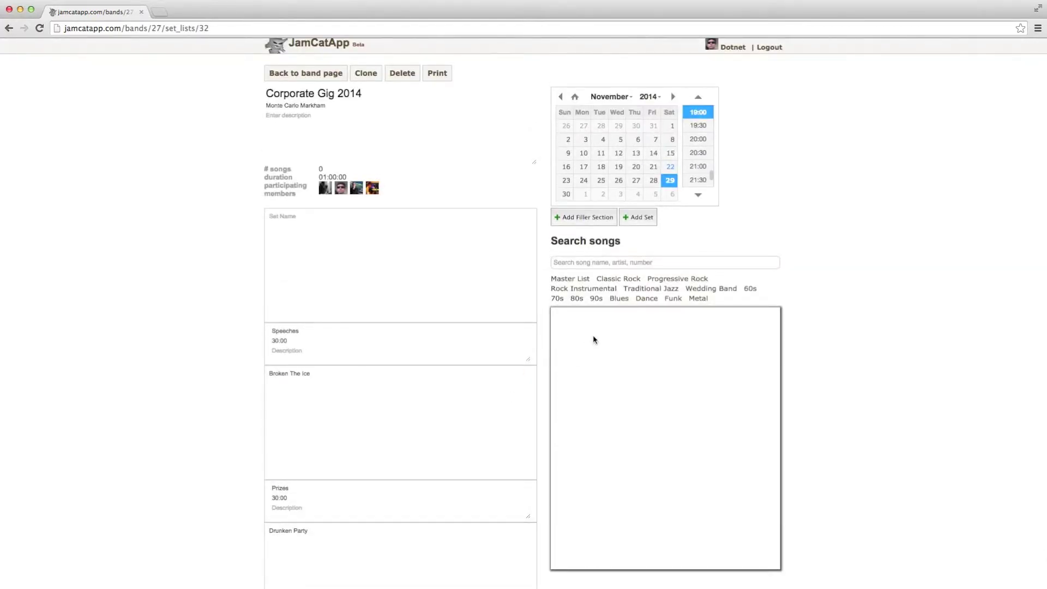
left_click(568, 281)
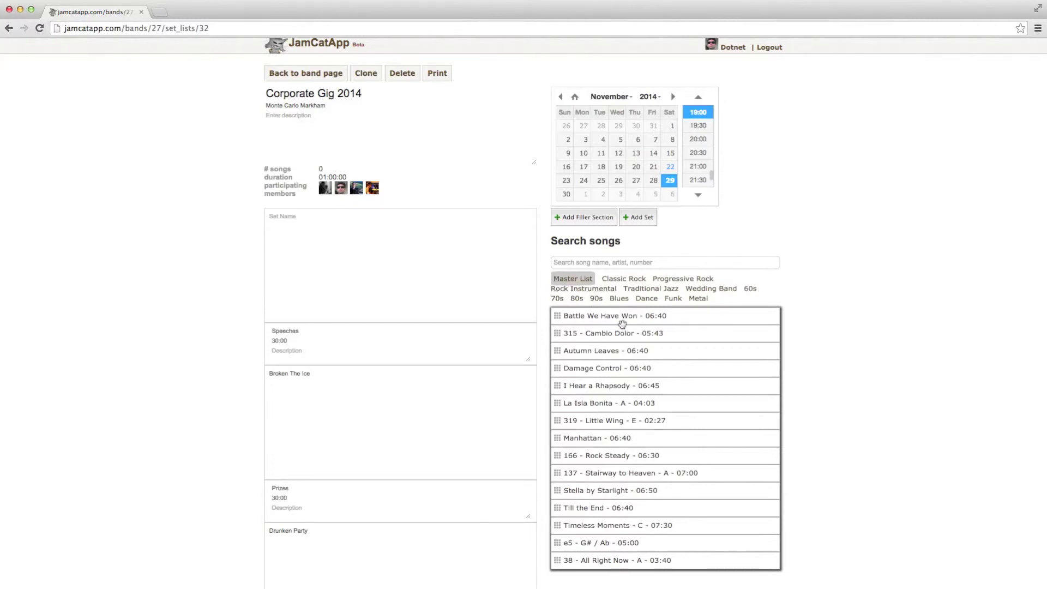
scroll(624, 371, "down", 1)
scroll(624, 371, "up", 2)
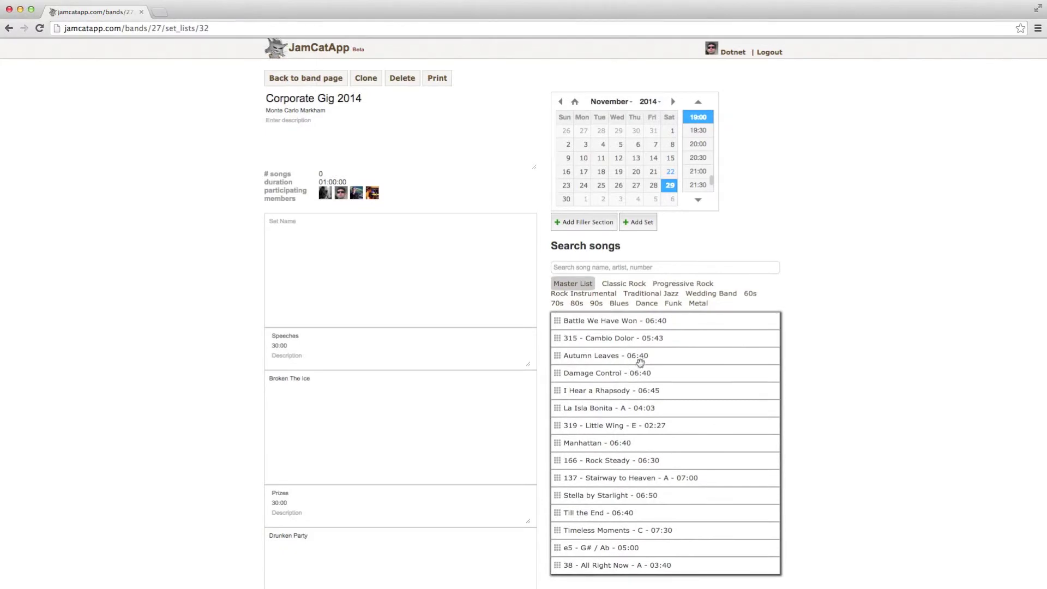
left_click_drag(640, 364, 415, 271)
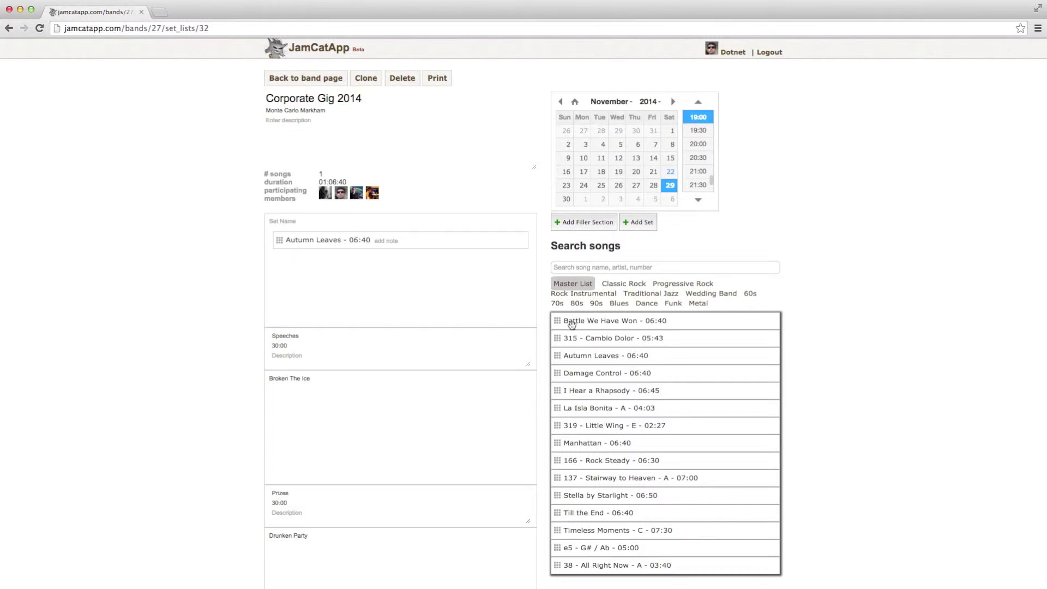
left_click_drag(613, 374, 354, 271)
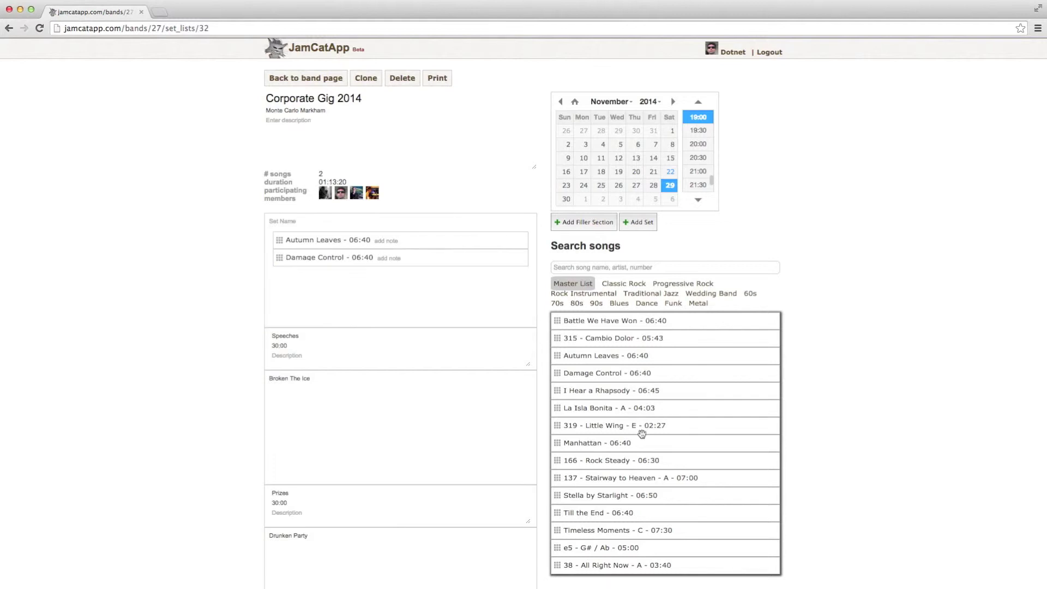
left_click_drag(579, 439, 430, 300)
scroll(471, 328, "down", 2)
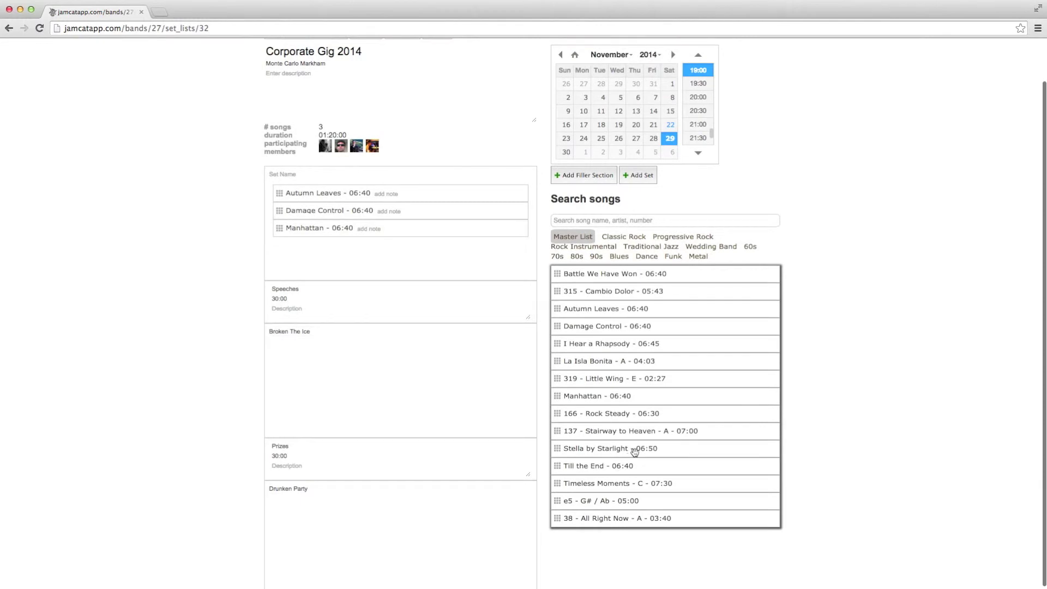
left_click_drag(628, 448, 395, 265)
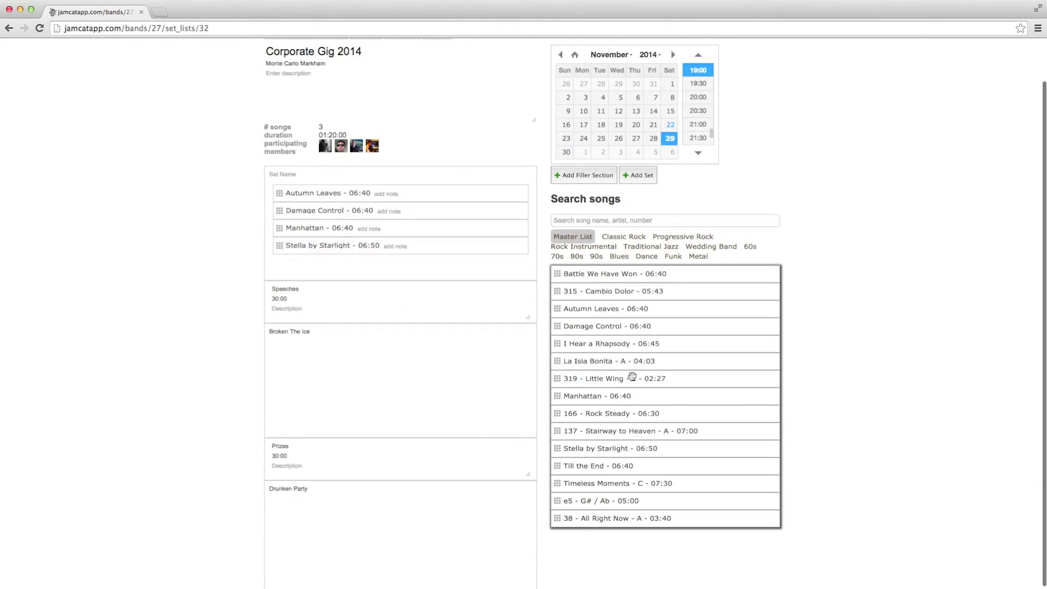
scroll(632, 377, "down", 5)
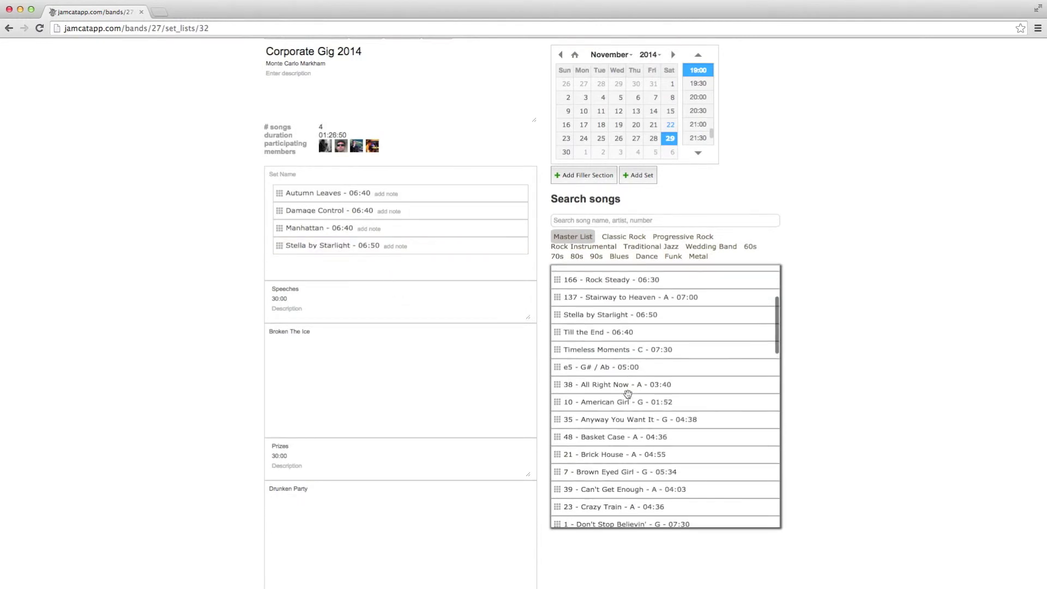
left_click_drag(636, 403, 408, 276)
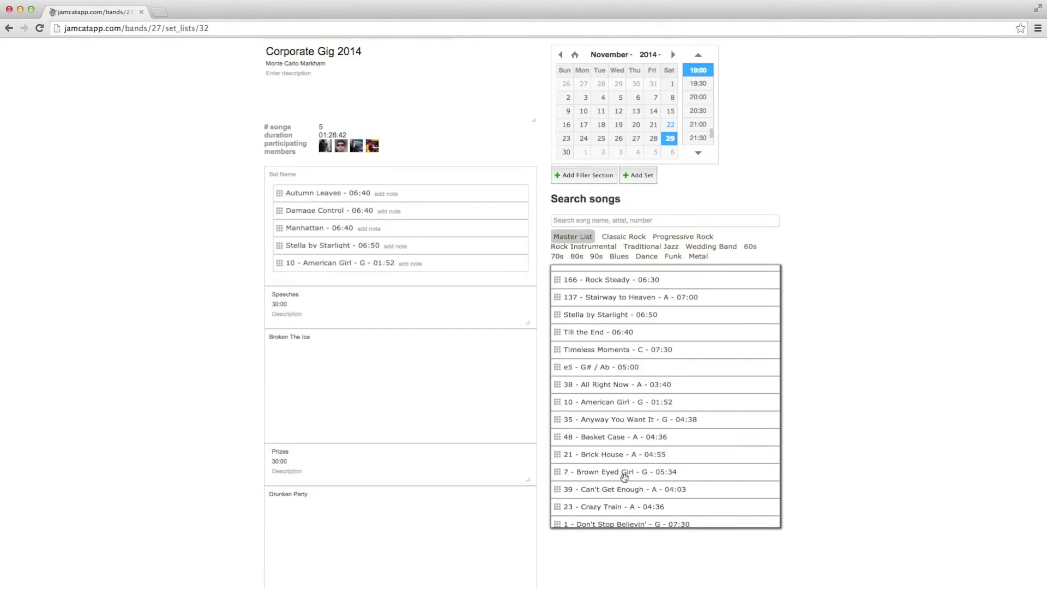
Step: Add Can't Get Enough, Brick House and Here I Go Again from the Master List to the Broken The Ice set
left_click_drag(626, 489, 390, 401)
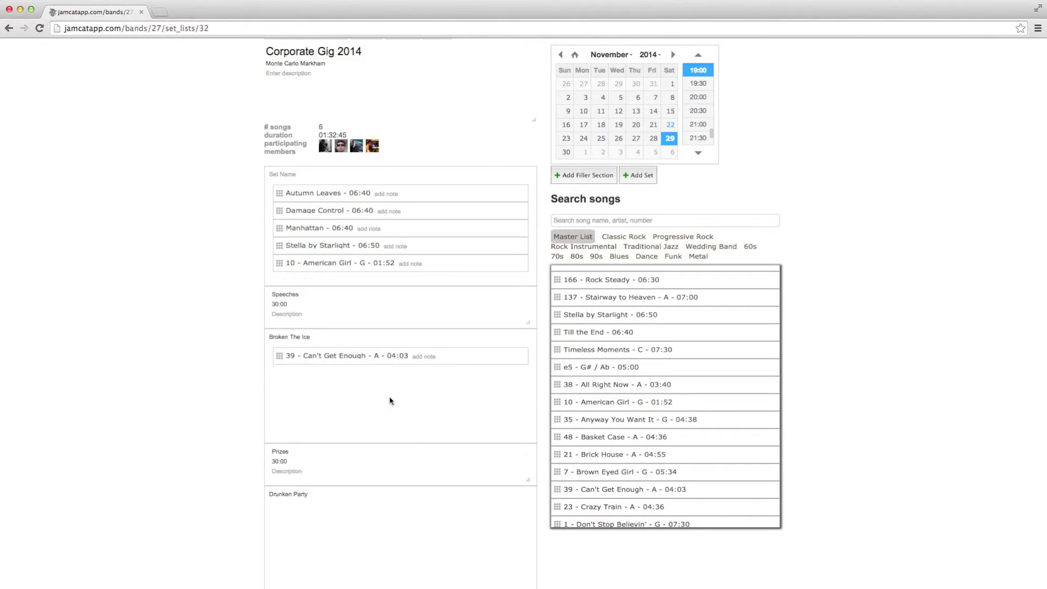
left_click_drag(622, 453, 447, 420)
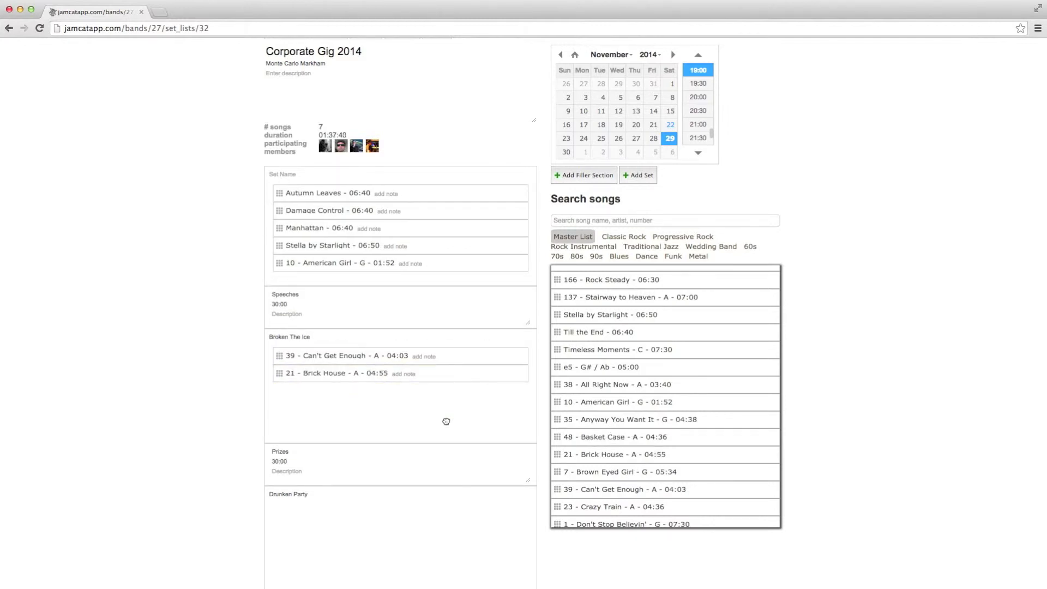
scroll(570, 431, "down", 2)
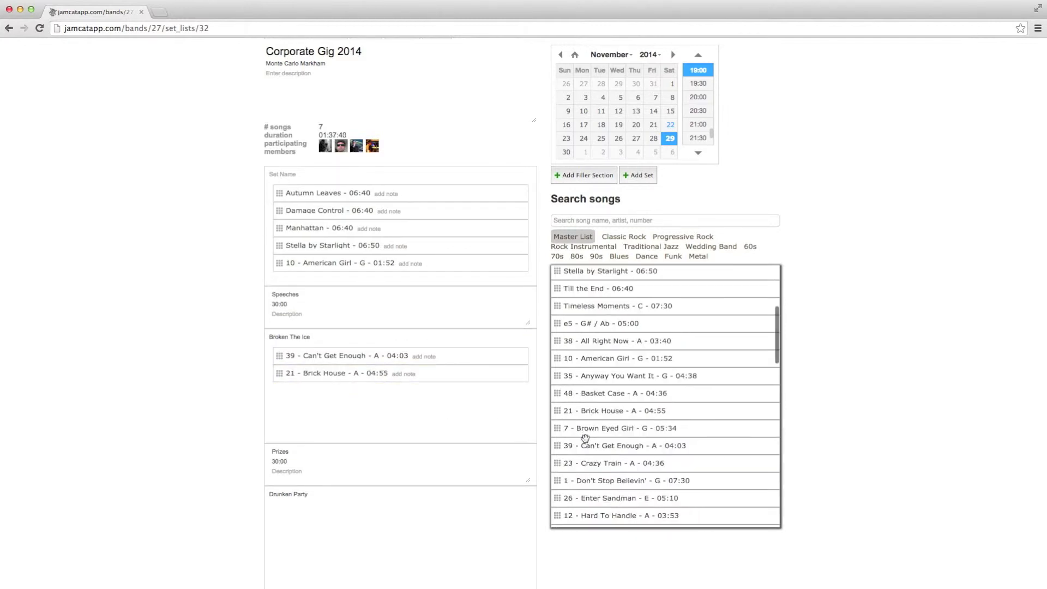
scroll(592, 448, "down", 3)
left_click_drag(628, 460, 409, 433)
Step: Search the songs for "livin" and add Livin' On A Prayer to the Drunken Party set
left_click(607, 224)
type("livin")
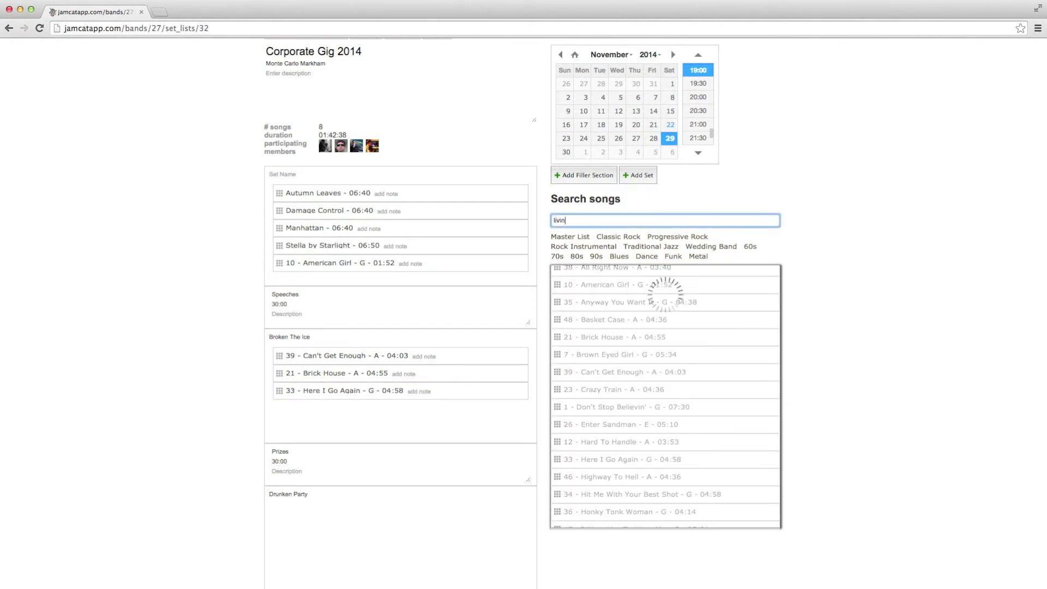
left_click_drag(646, 278, 374, 516)
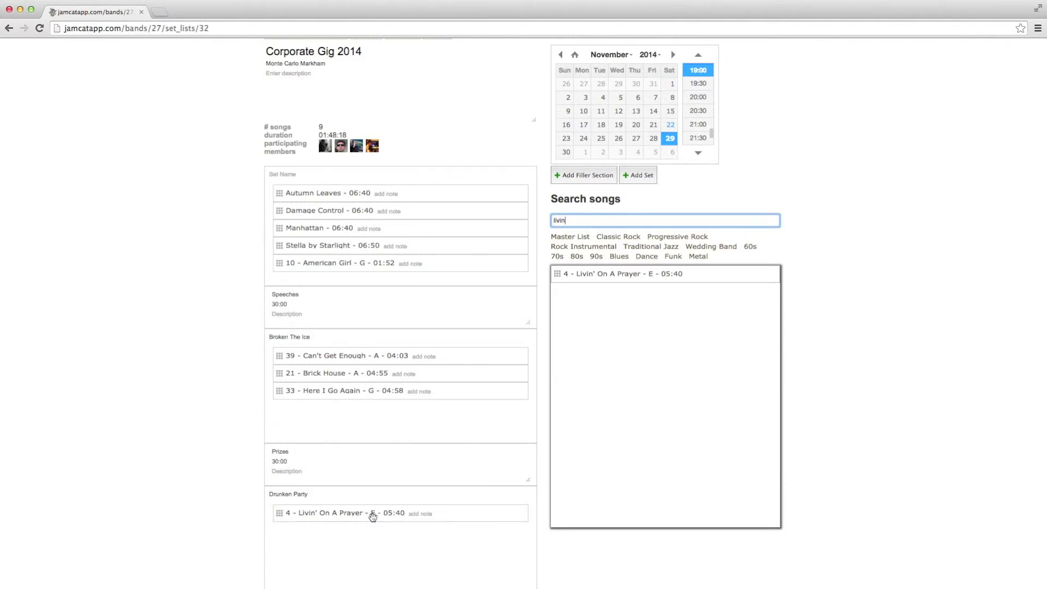
Step: Search the songs for "dead" and add Wanted Dead or Alive to the Drunken Party set below Livin' On A Prayer
scroll(404, 529, "down", 2)
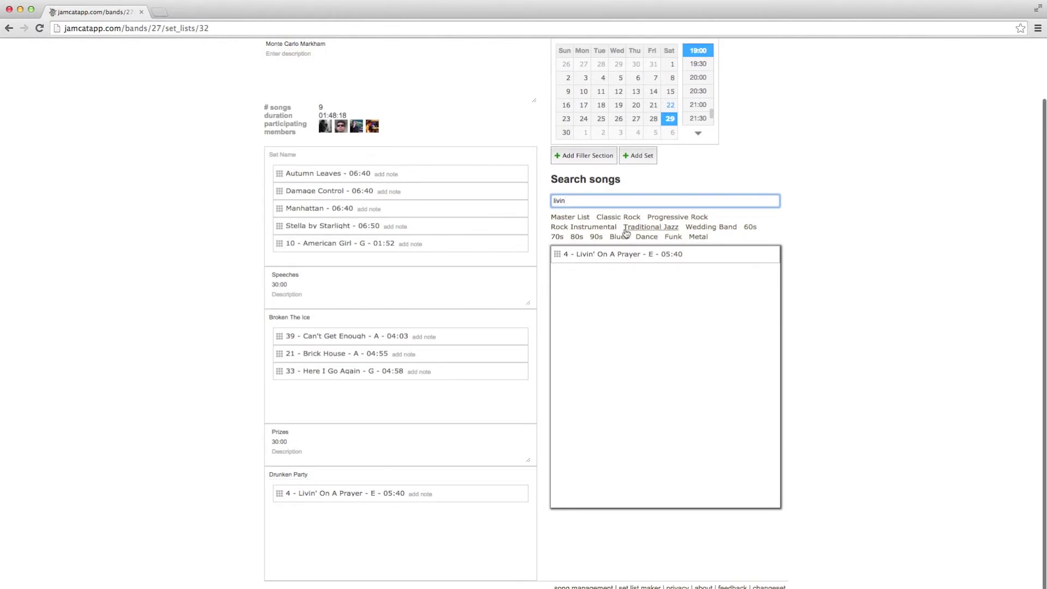
left_click(582, 201)
key("super+a")
type("dead")
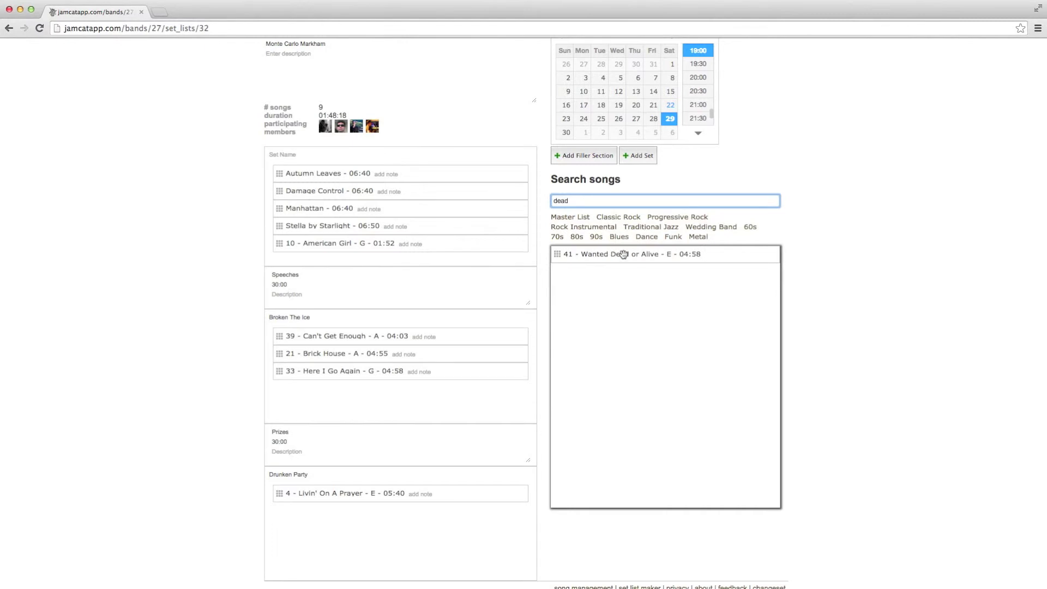
left_click_drag(623, 254, 363, 508)
left_click_drag(369, 501, 352, 520)
Step: Add the note "smoke machine" to Wanted Dead or Alive and show the Master List songs again
left_click(434, 512)
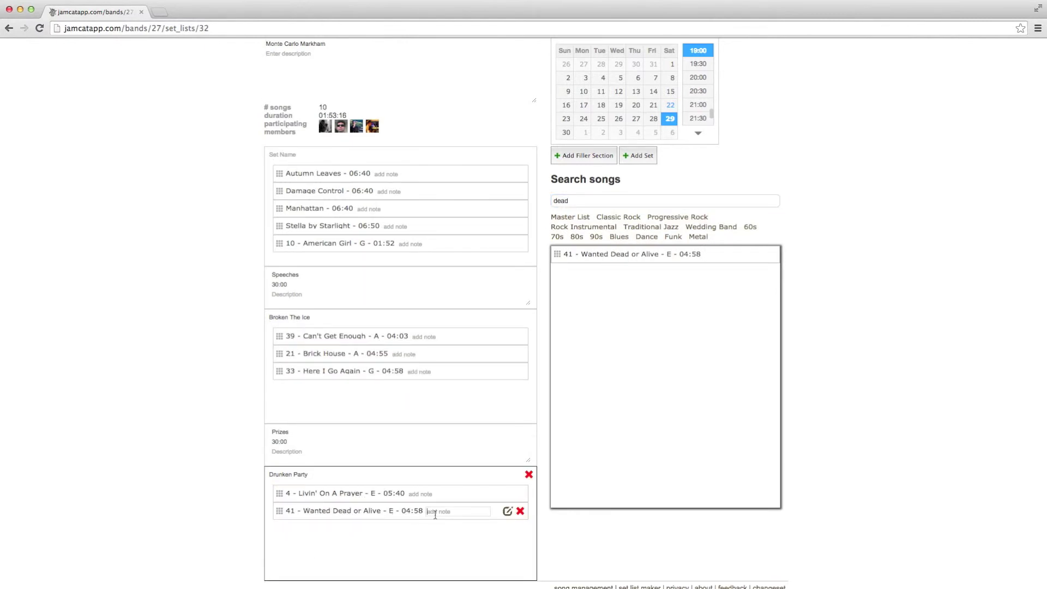
type("smo")
key("BackSpace")
type("machine")
key("Return")
left_click(571, 217)
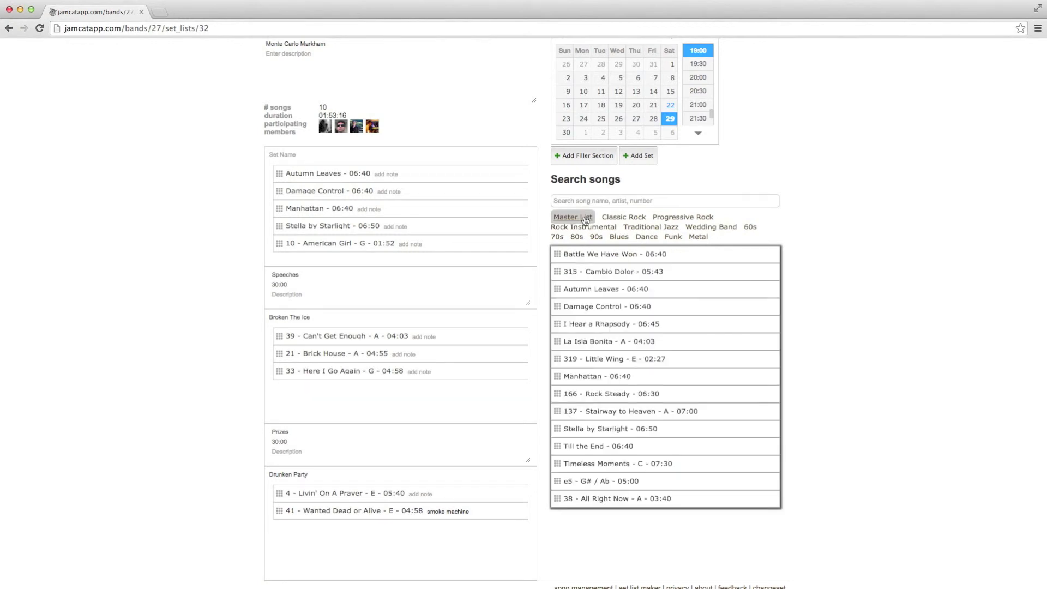
Step: View the printable version of the Corporate Gig 2014 set list and return to the set list editor
scroll(505, 335, "up", 3)
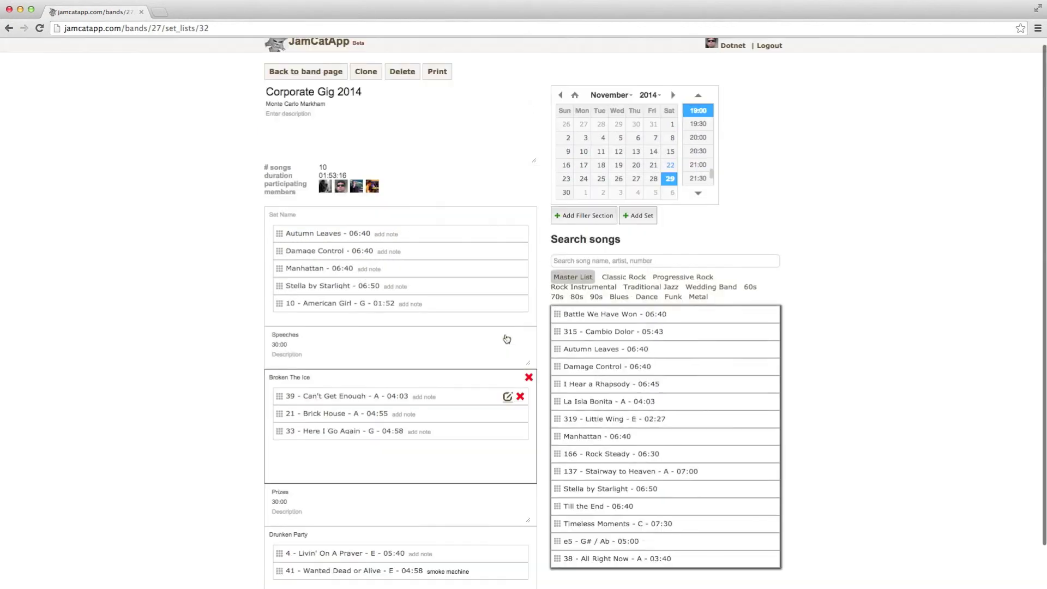
left_click(437, 80)
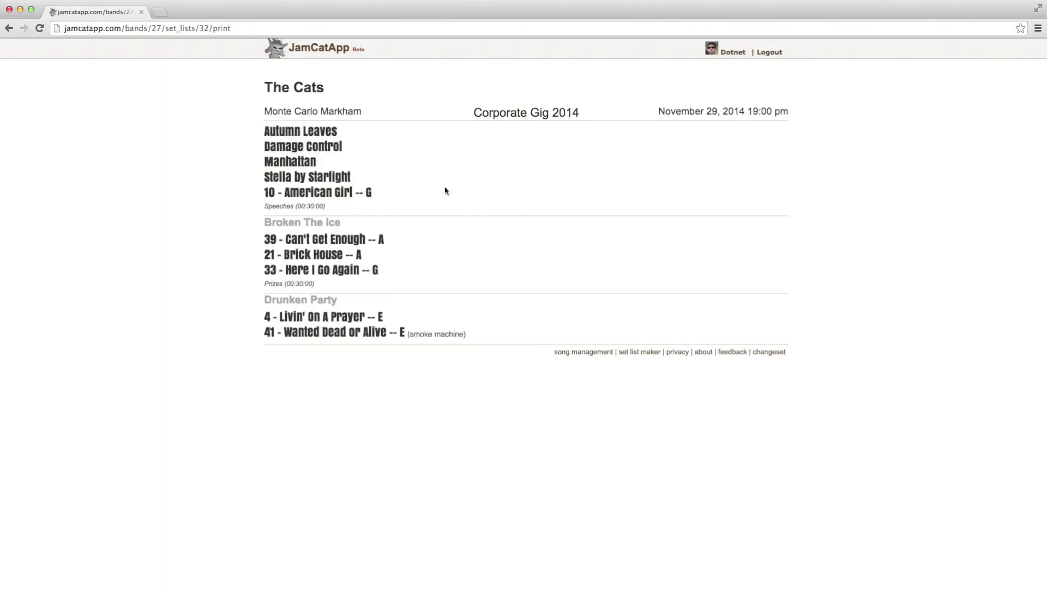
left_click(9, 28)
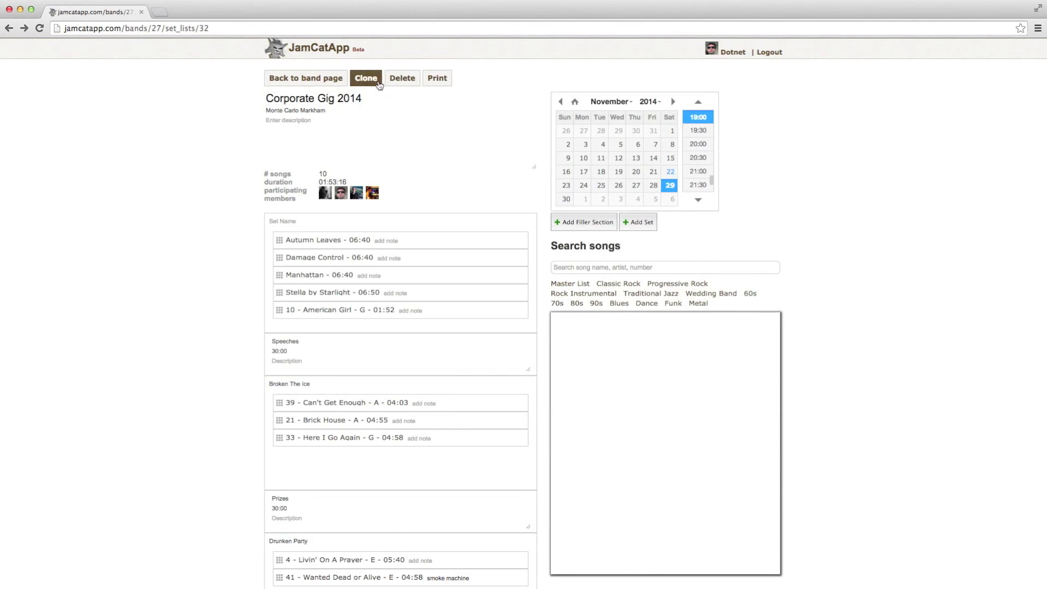
Step: Clone the set list as Company Event Toronto with the event date December 6, 2014 at 21:00
left_click(377, 82)
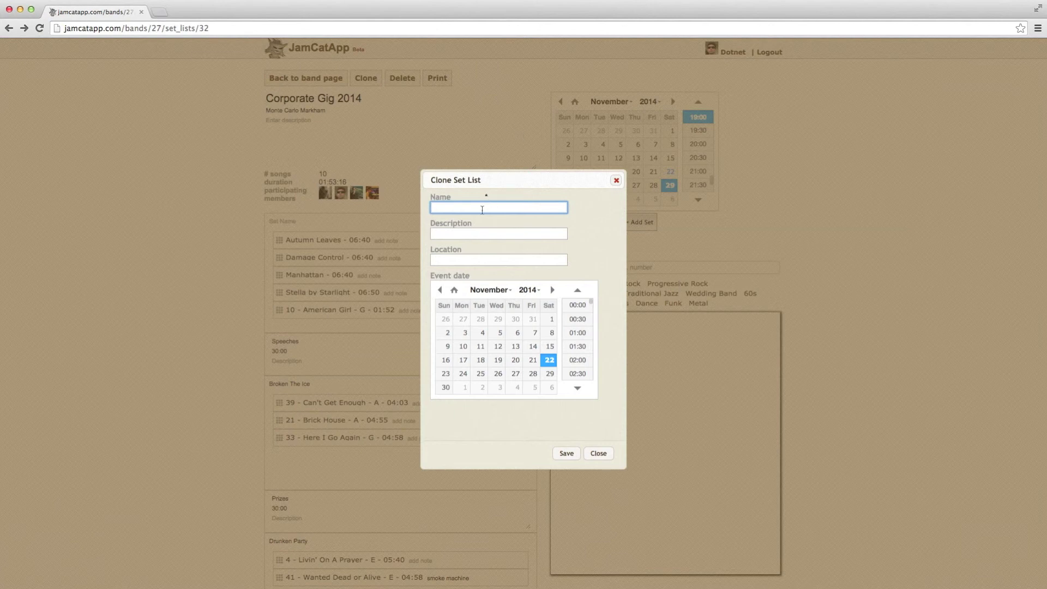
type("Company Event Toronto")
left_click(552, 387)
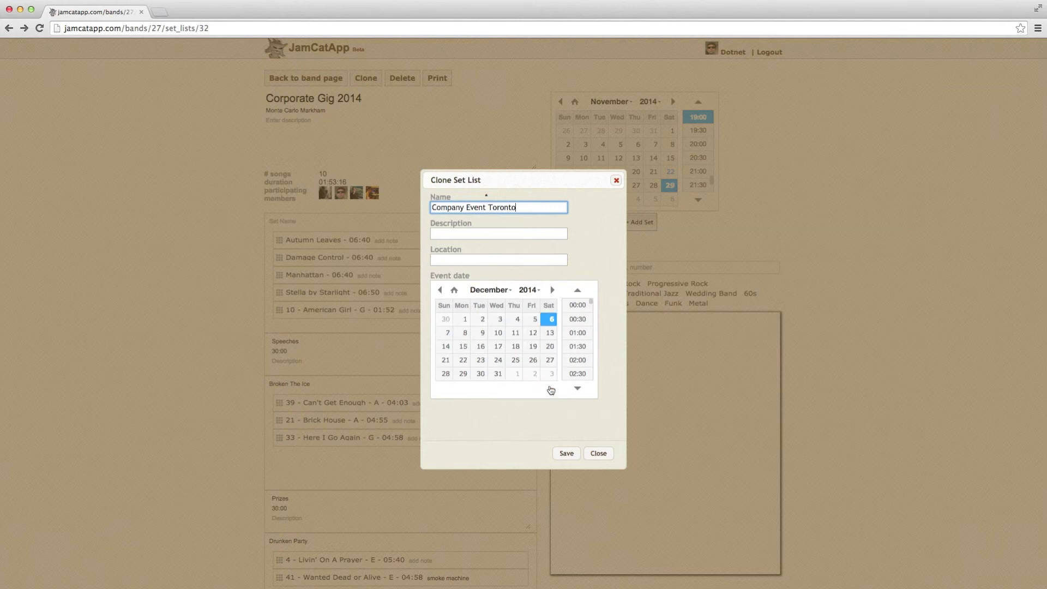
left_click(579, 388)
left_click(579, 389)
scroll(591, 345, "down", 10)
left_click(578, 305)
left_click(567, 454)
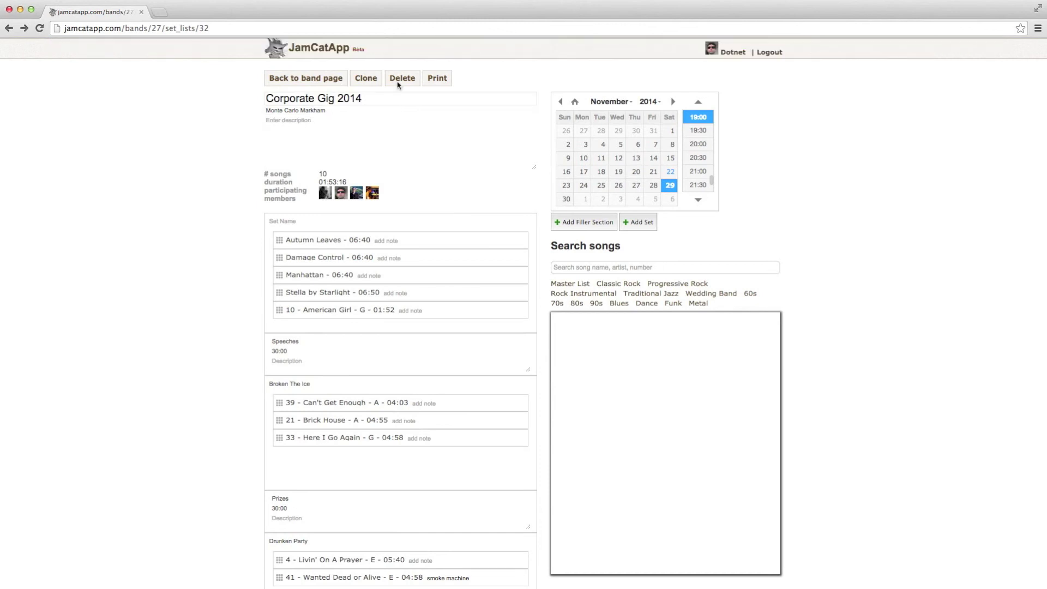
Step: Go back to the band page and open the Company Event Toronto setlist
left_click(322, 76)
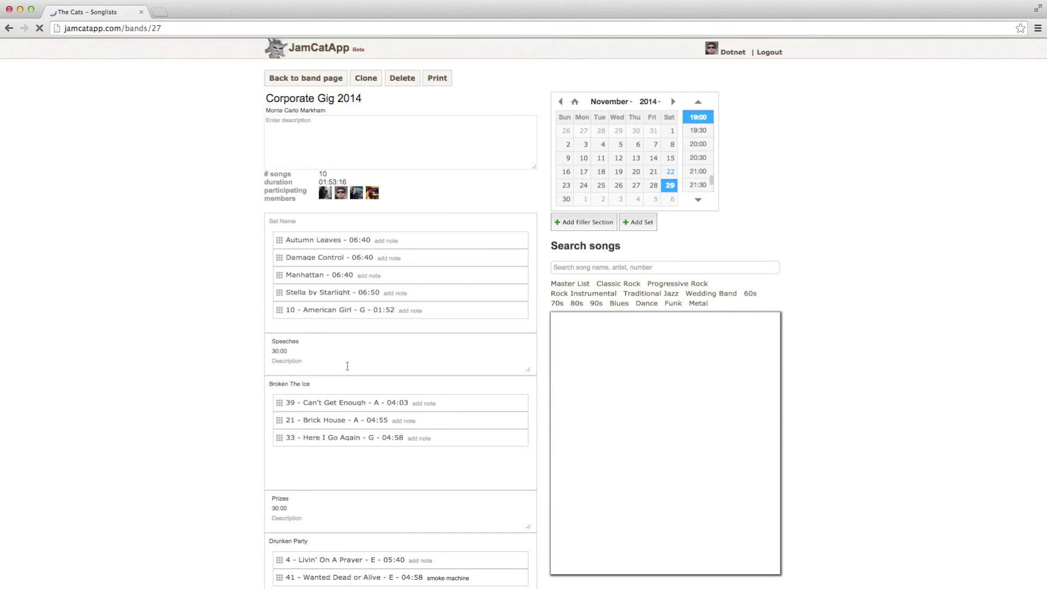
scroll(348, 369, "down", 2)
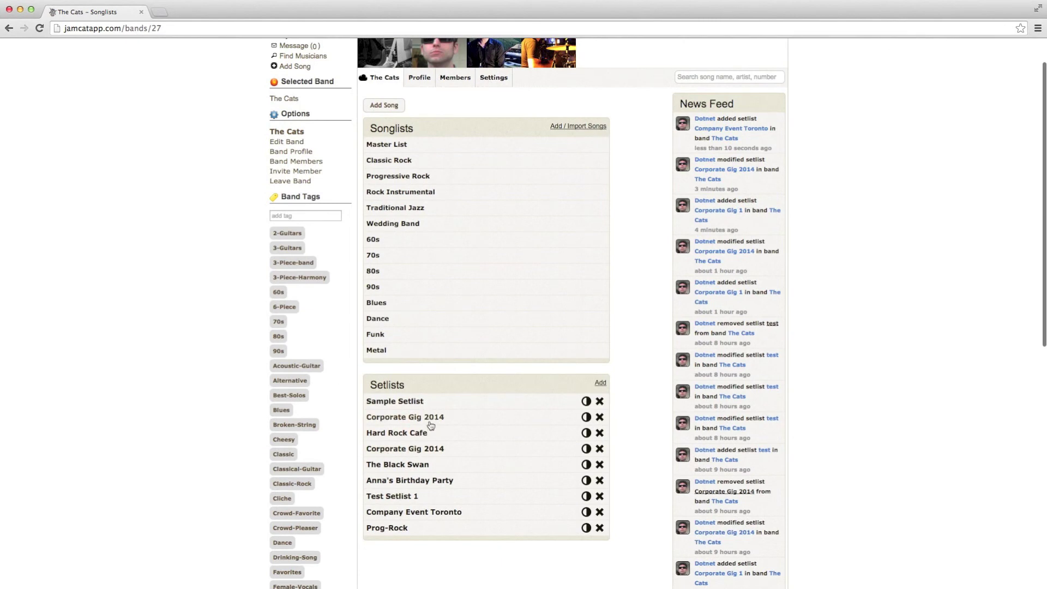
left_click(421, 511)
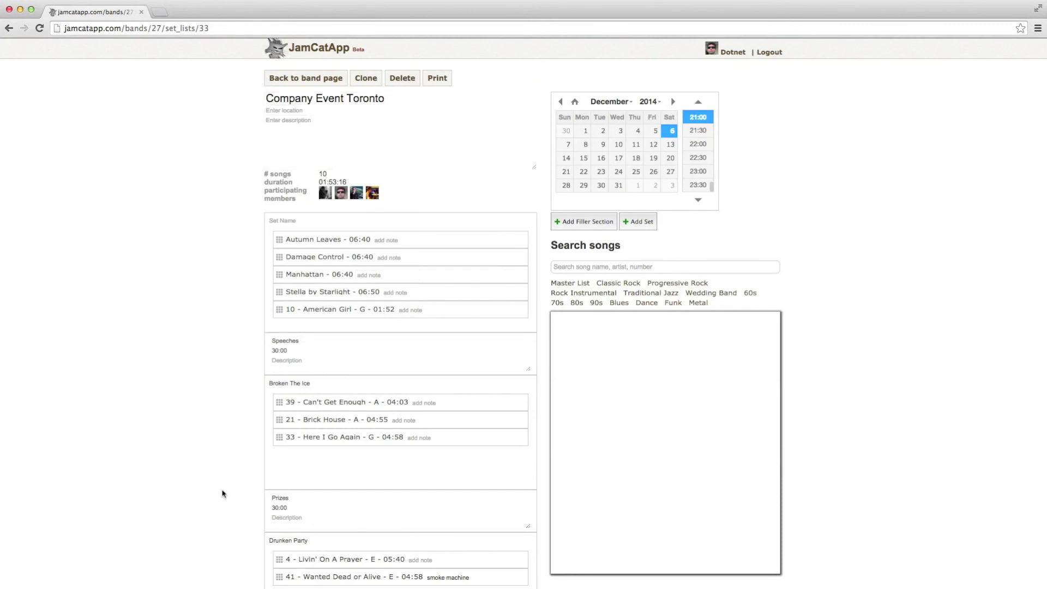
Step: Move Wanted Dead or Alive to the start of Broken The Ice and Livin' On A Prayer between Brick House and Here I Go Again
scroll(221, 496, "down", 1)
scroll(240, 496, "down", 2)
left_click_drag(342, 494, 381, 293)
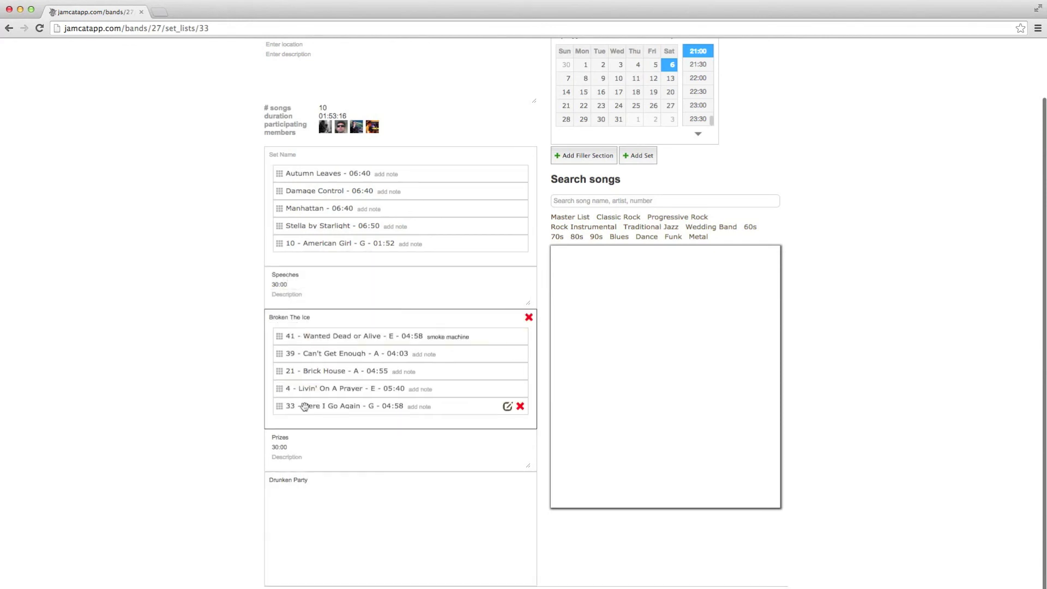
Step: Remove the empty Drunken Party set and the Prizes filler section from the set list
left_click(522, 477)
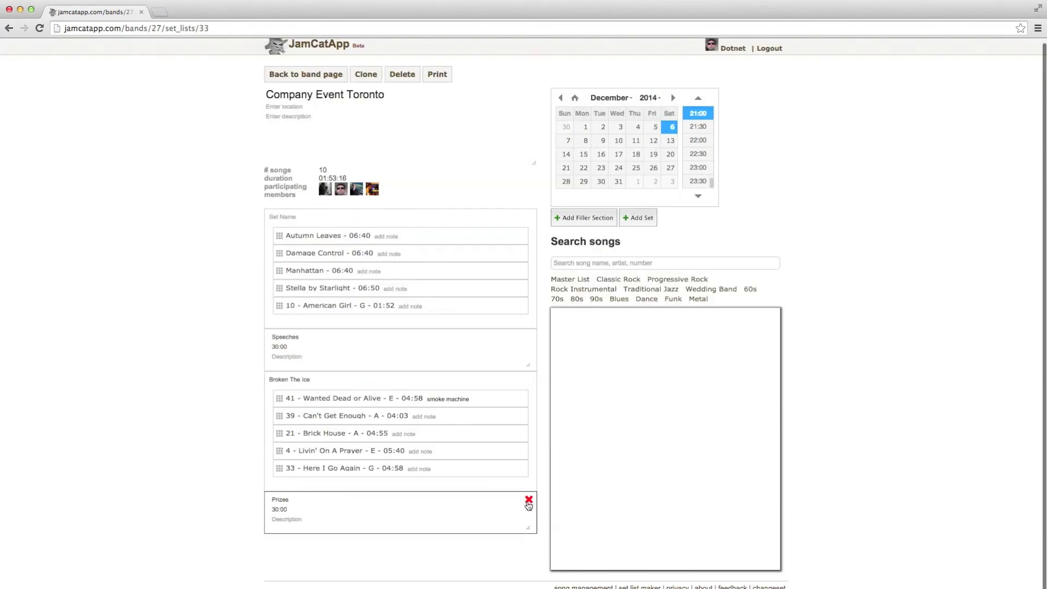
left_click(529, 499)
Step: Set the location to Toronto and remove American Girl from the first set, then return to the band page
left_click(284, 106)
type("Toronto")
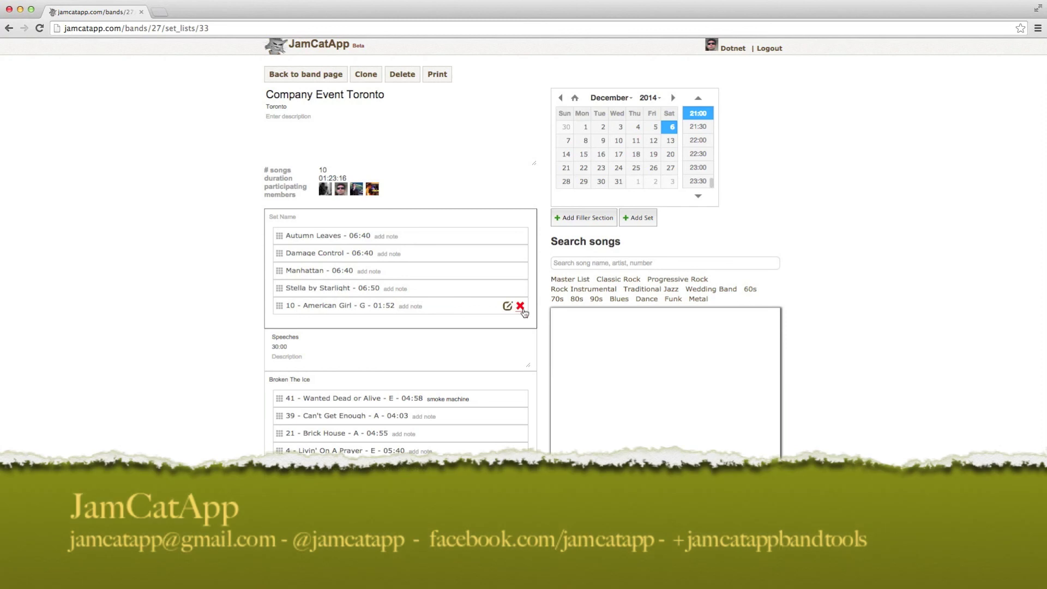
left_click(520, 305)
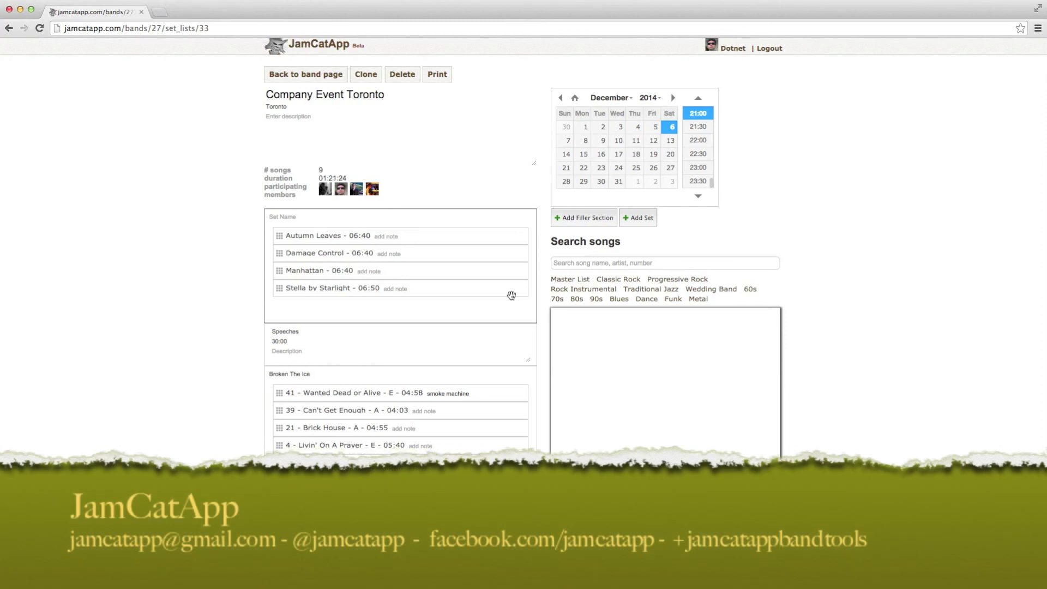
left_click(325, 82)
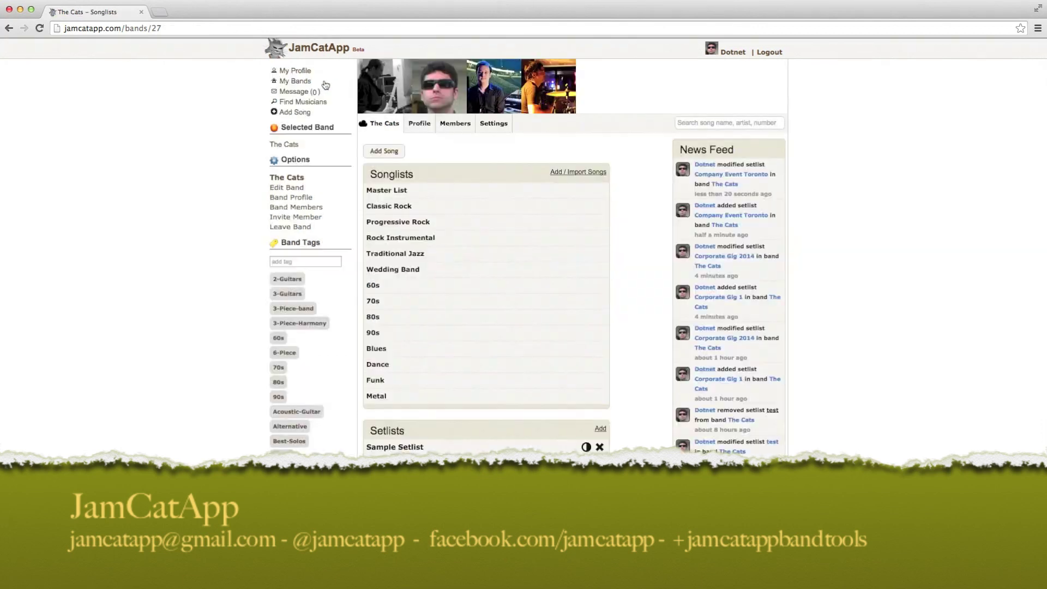